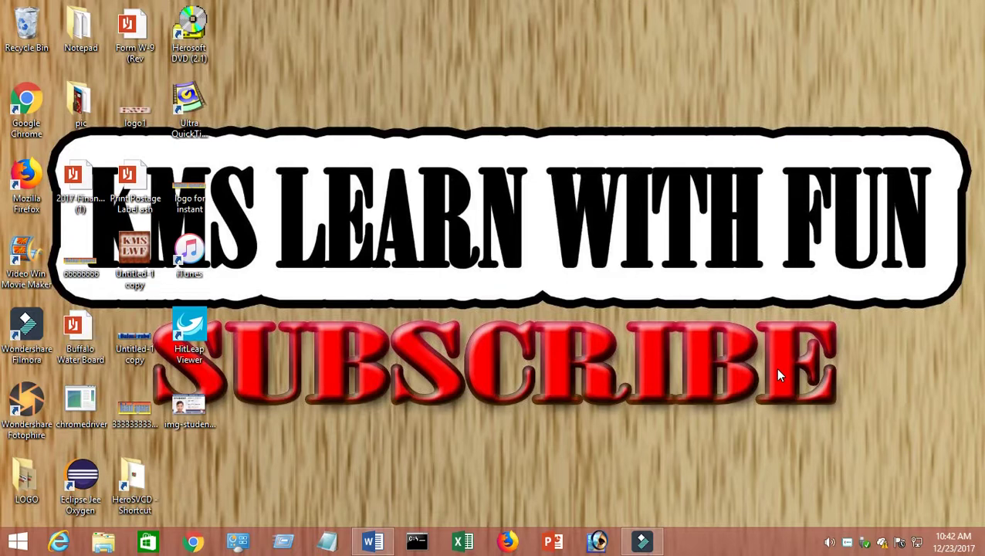
Start a blank Word document and draw a 1.03" by 2.99" rectangle on the page
click(370, 544)
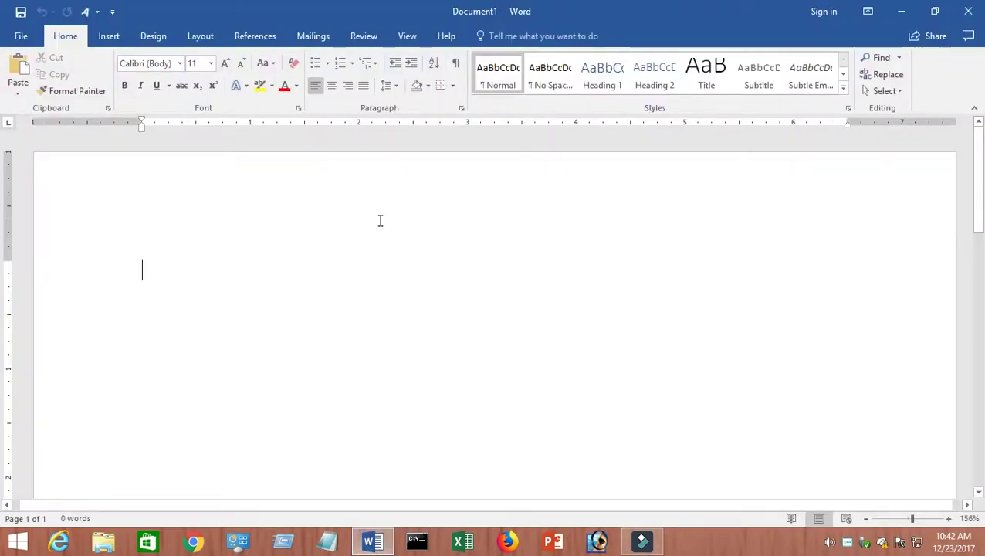
click(115, 40)
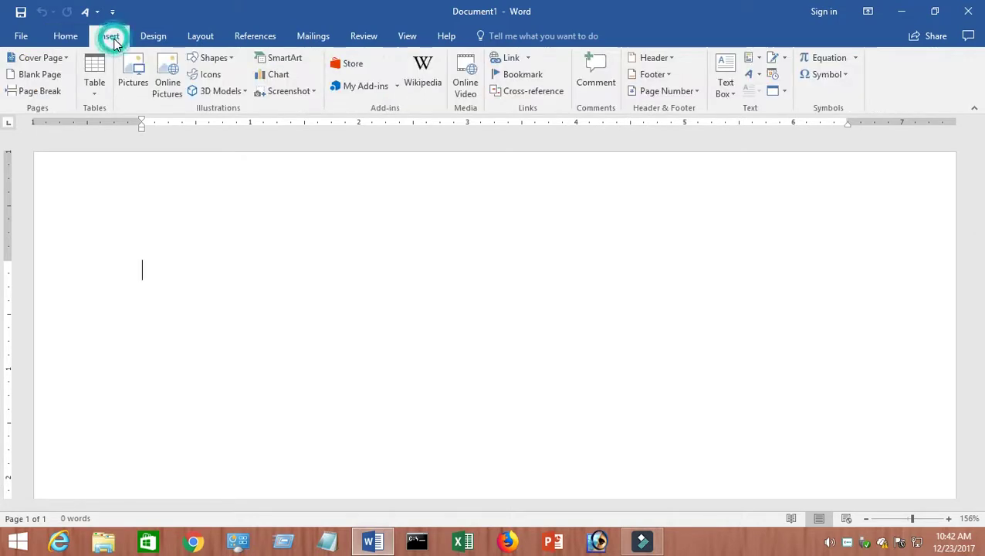
click(221, 59)
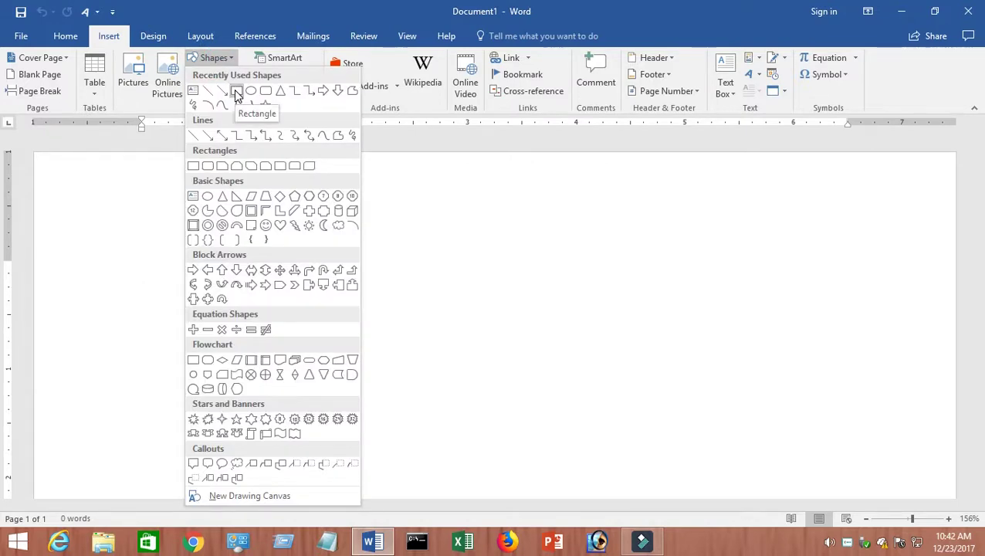
click(237, 92)
mouse_move(207, 229)
mouse_down()
mouse_move(268, 275)
mouse_move(406, 331)
mouse_move(533, 341)
mouse_up()
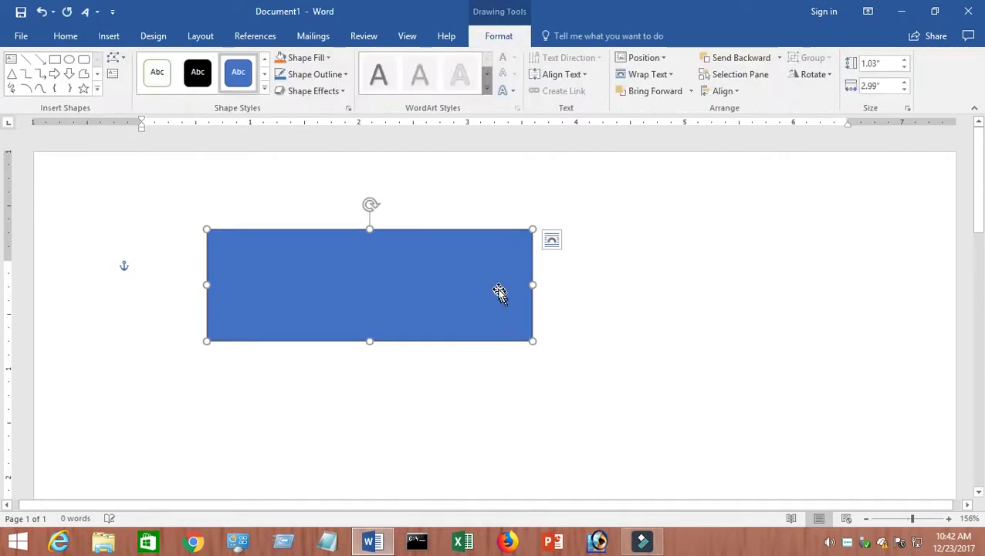
Resize the rectangle to 2.12" high by 3.37" wide and nudge it up the page
right_click(472, 232)
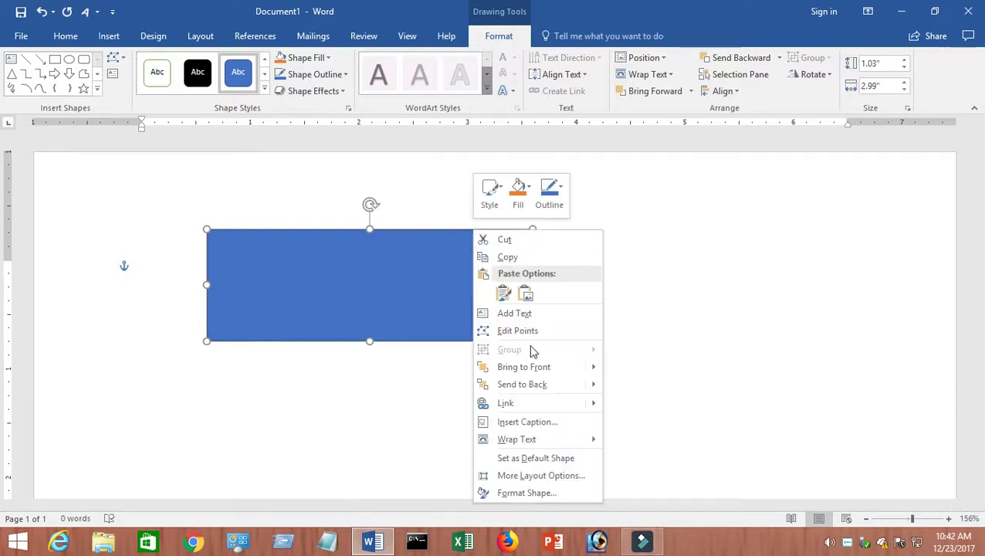
click(527, 477)
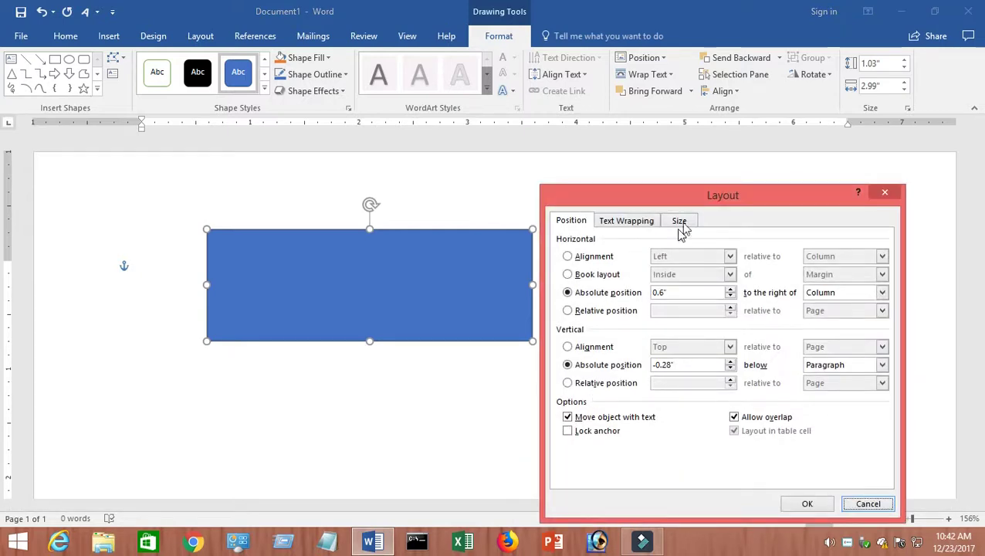
click(680, 226)
drag(639, 255, 618, 256)
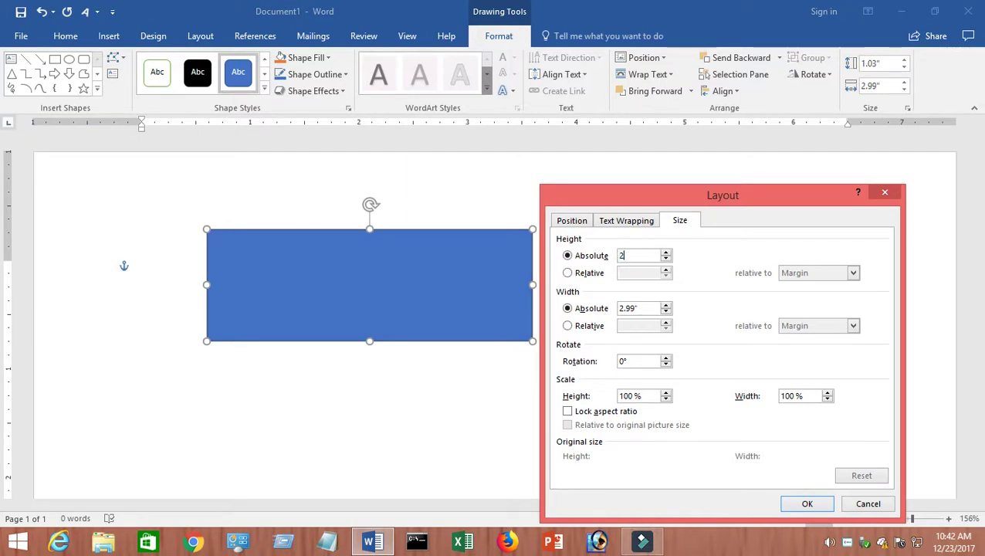
text(2.12)
drag(650, 311, 622, 310)
click(806, 503)
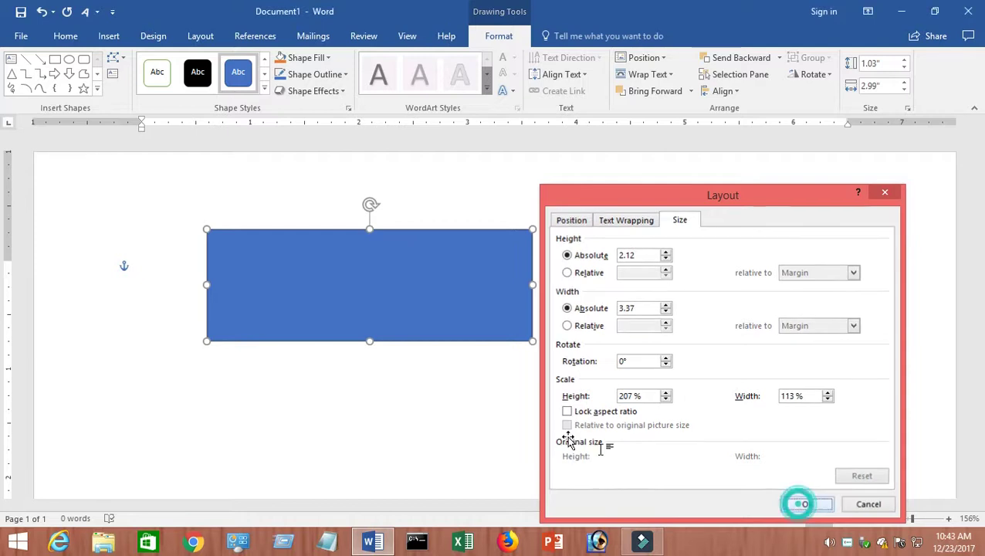
drag(453, 266, 451, 237)
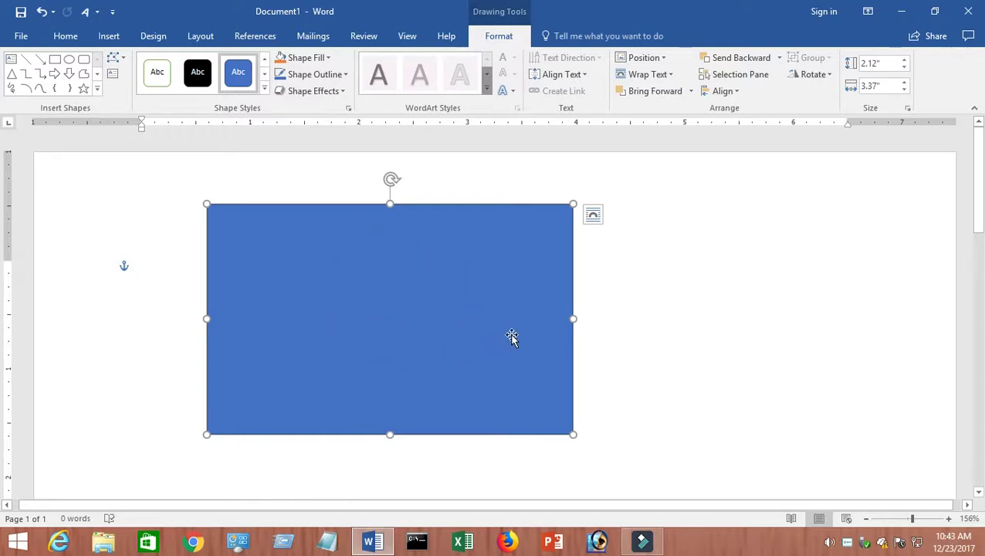
Set the rectangle's fill to No fill in Format Shape, leaving only its outline
right_click(414, 206)
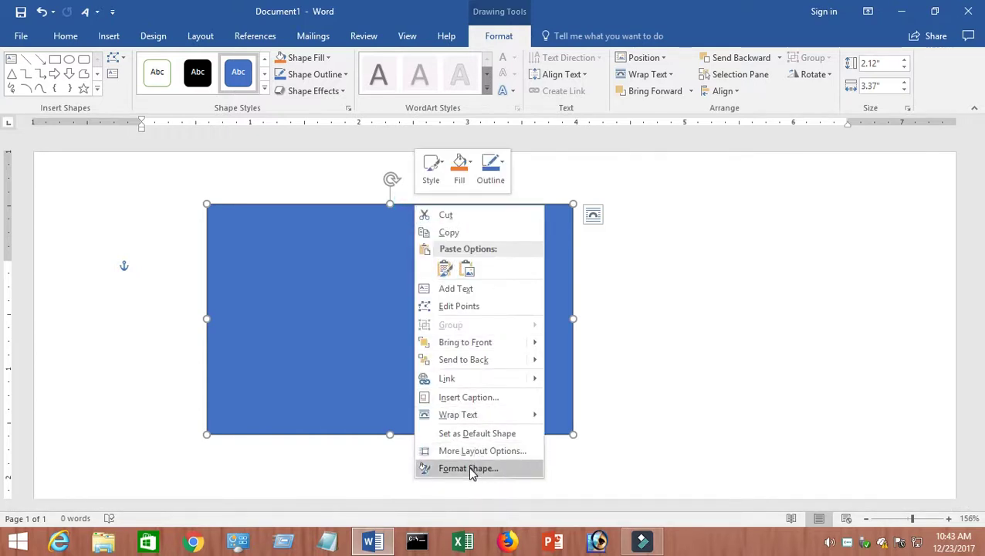
click(469, 468)
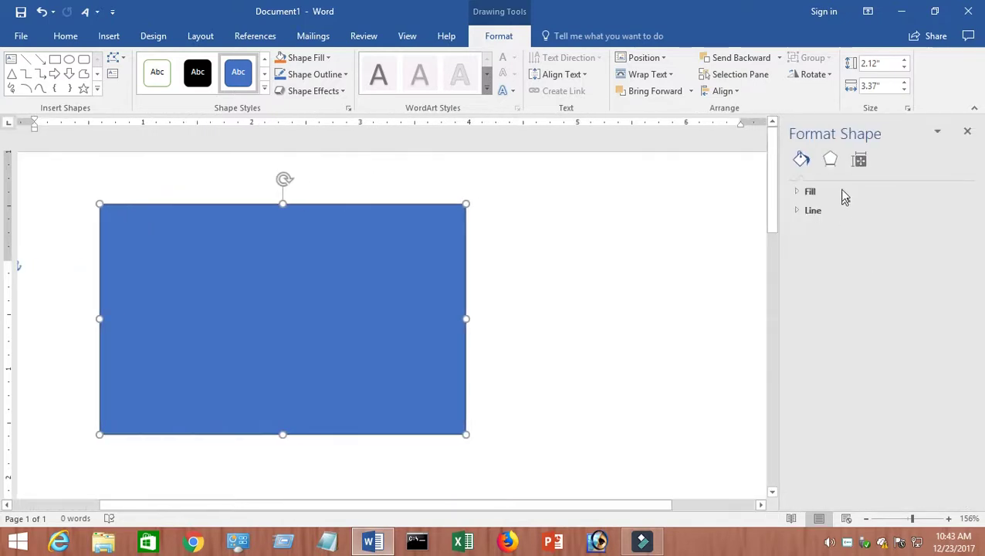
click(811, 195)
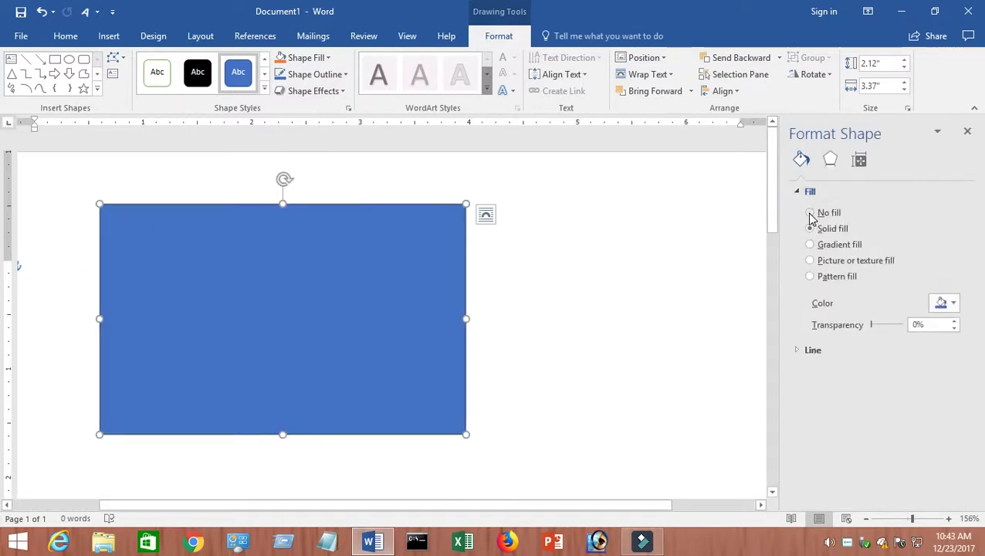
click(809, 216)
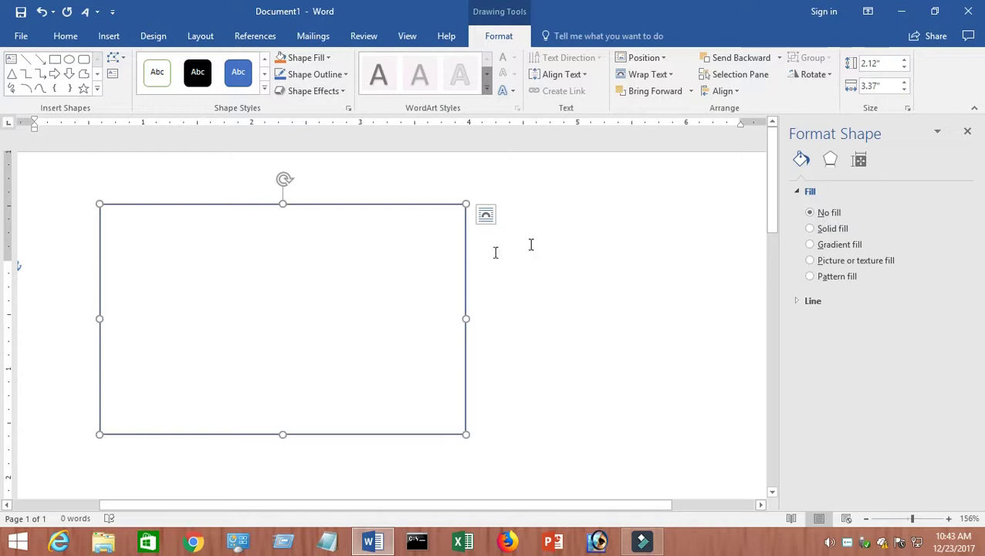
click(327, 58)
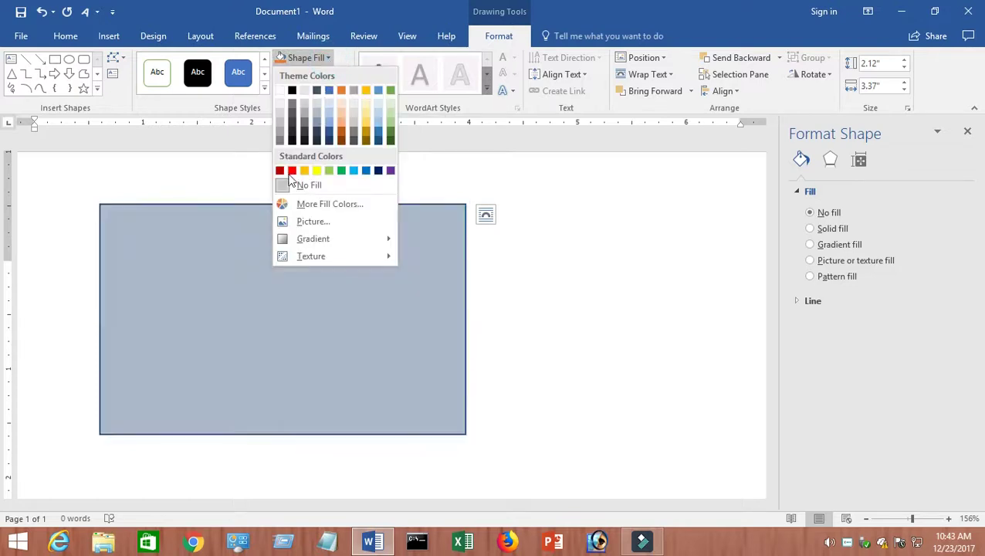
click(680, 355)
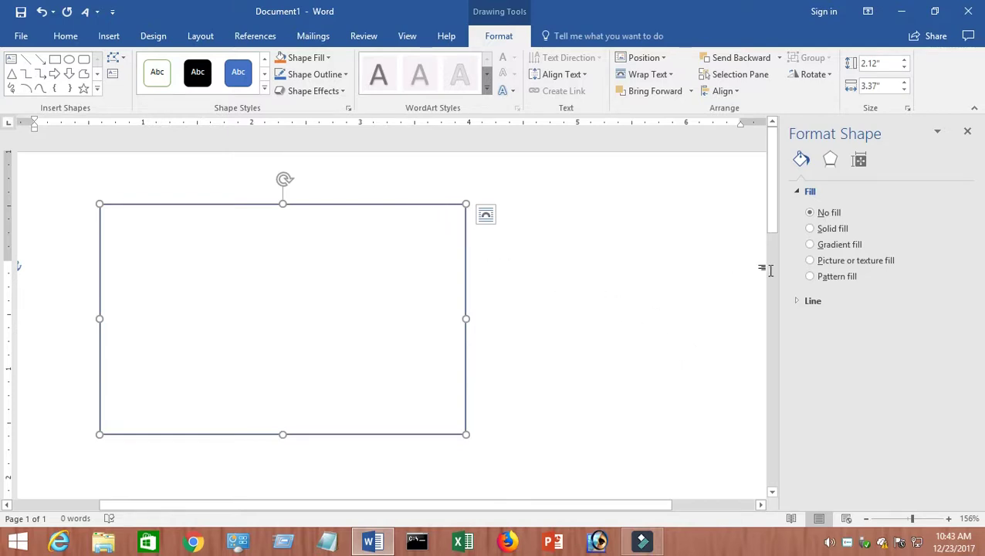
Shift the card outline slightly to the right
click(798, 303)
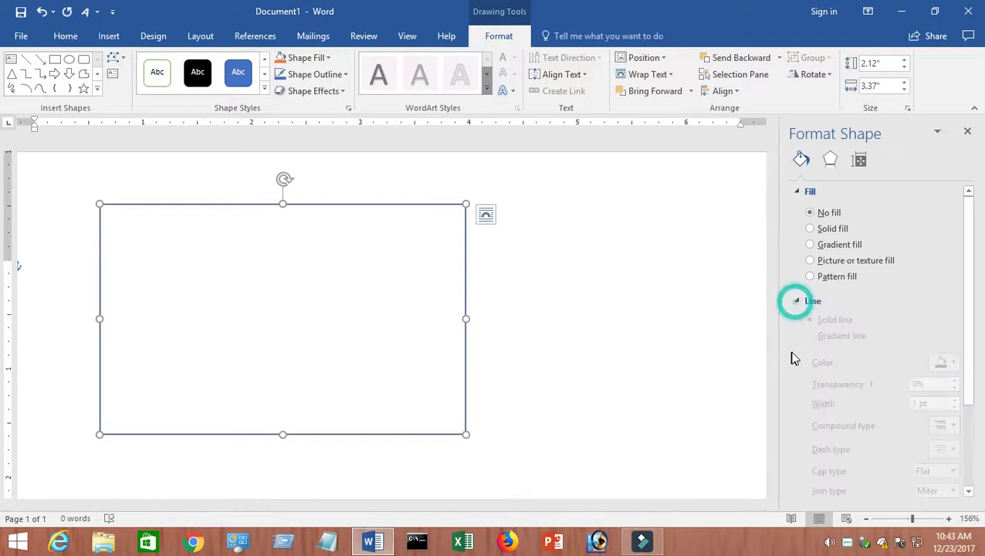
click(799, 303)
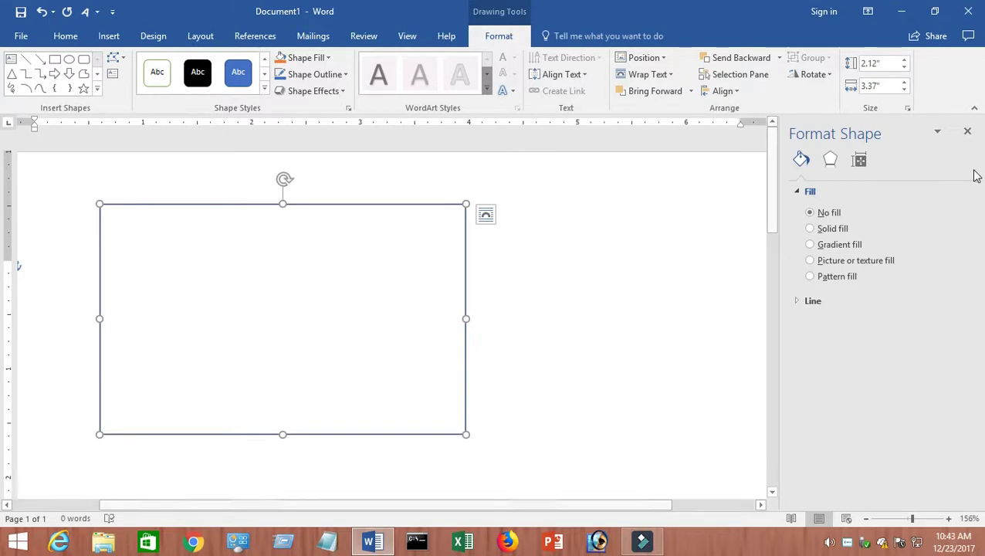
click(395, 204)
drag(395, 204, 441, 210)
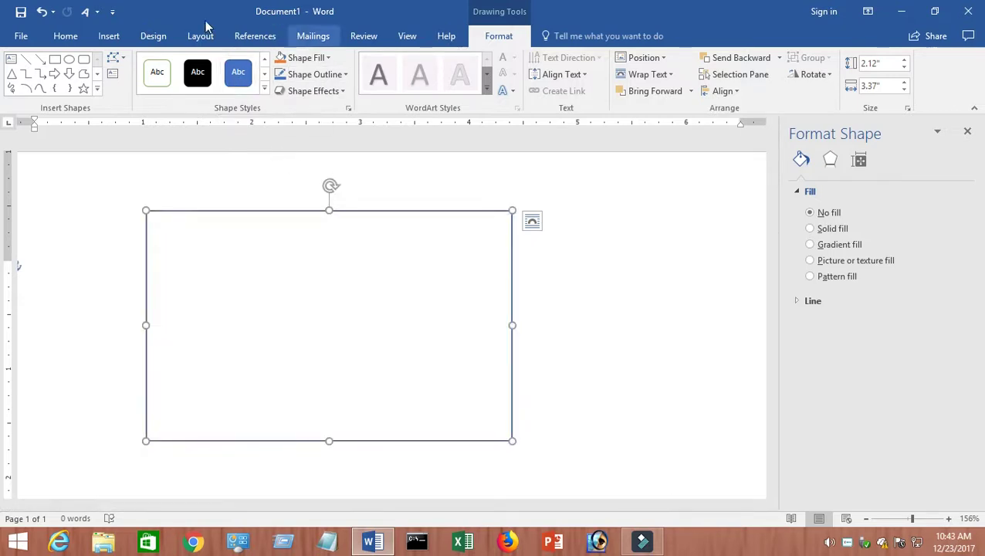
Draw a second rectangle as a band across the top of the card
click(109, 36)
click(212, 60)
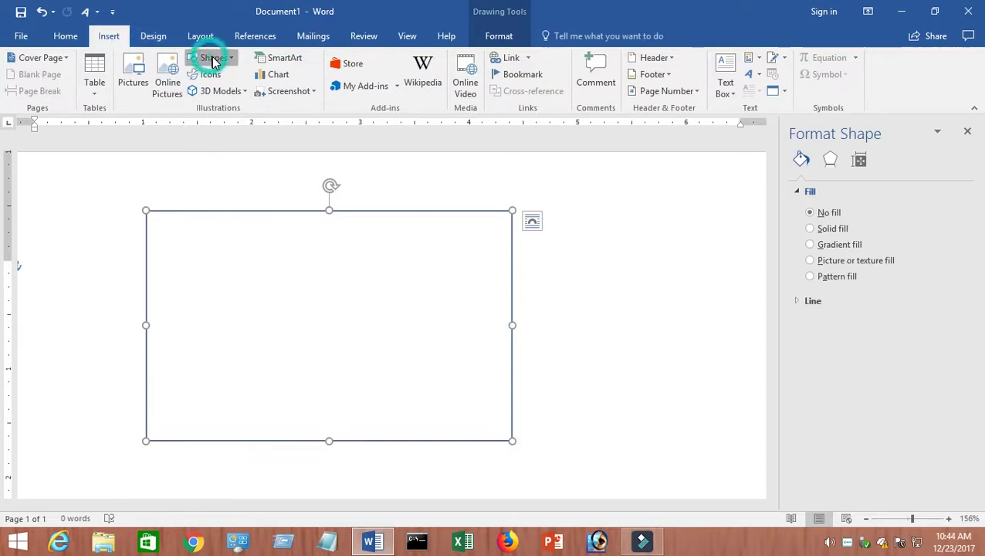
click(236, 92)
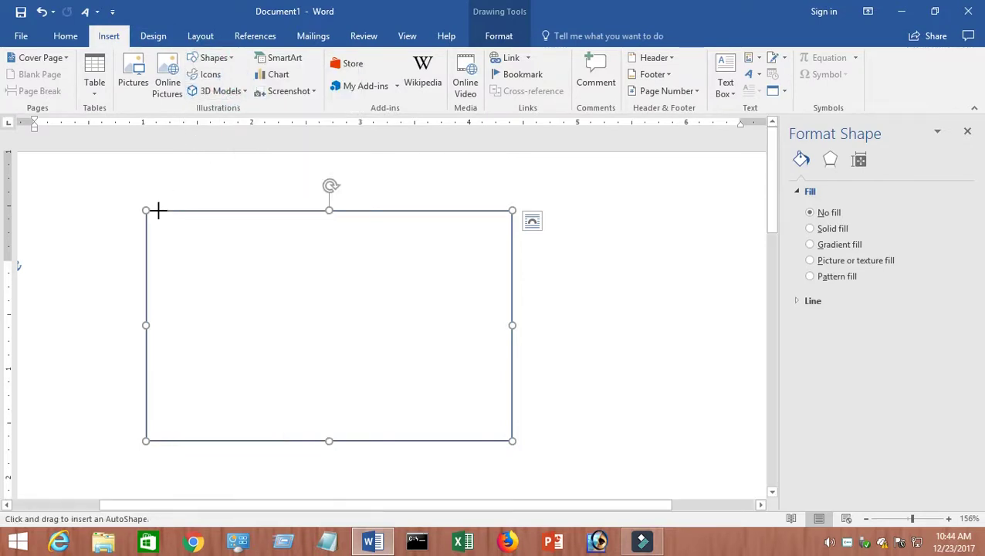
drag(146, 210, 510, 268)
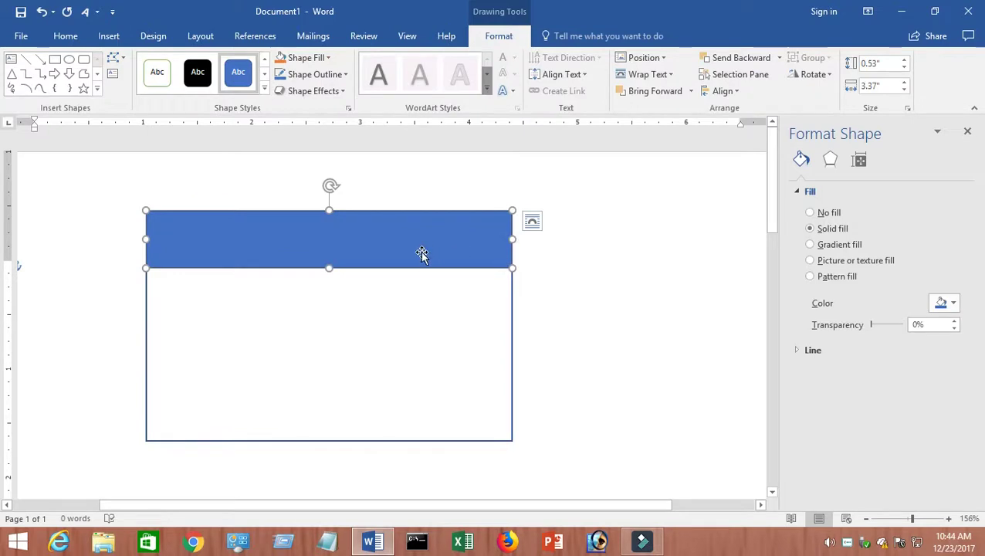
Apply the Subtle Effect - Gold, Accent 4 shape style to the band
click(264, 87)
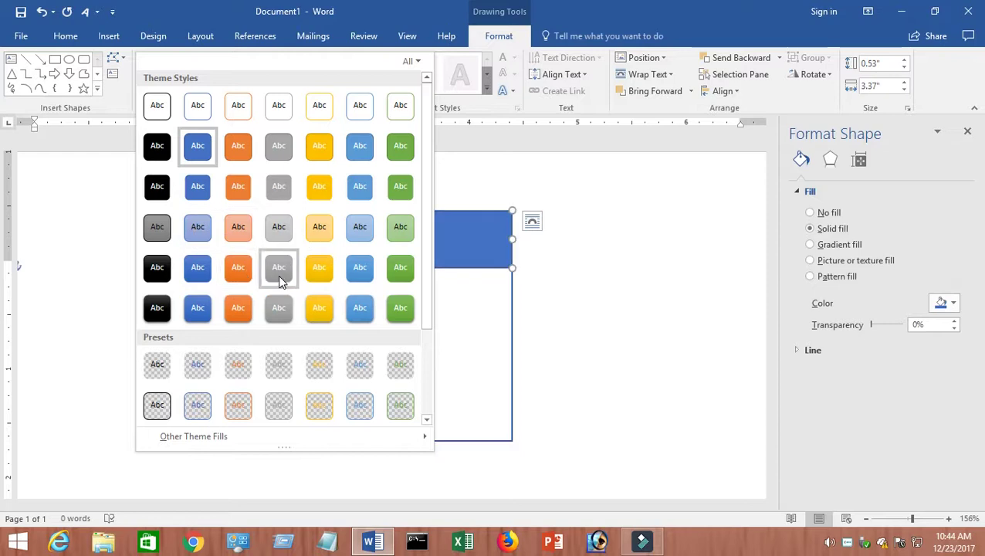
click(316, 232)
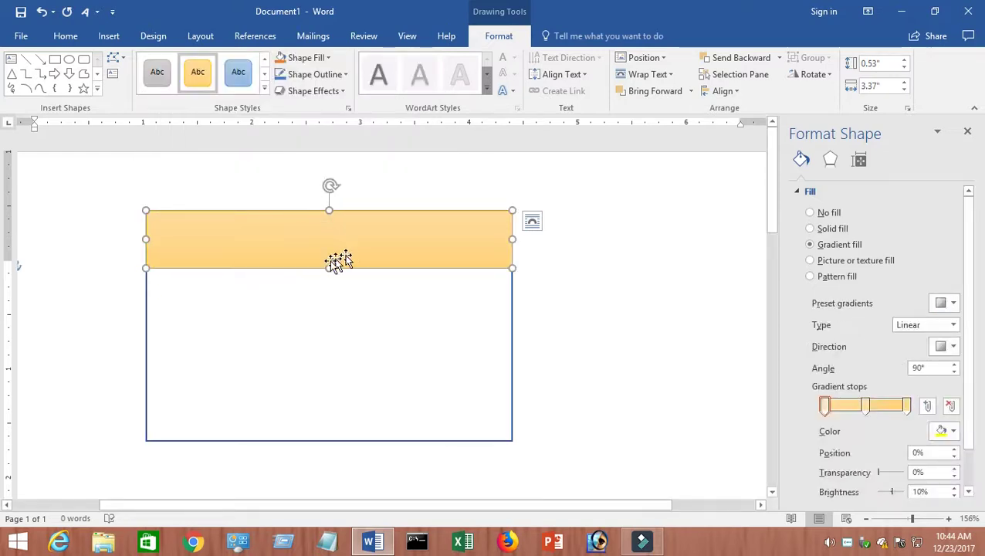
click(578, 316)
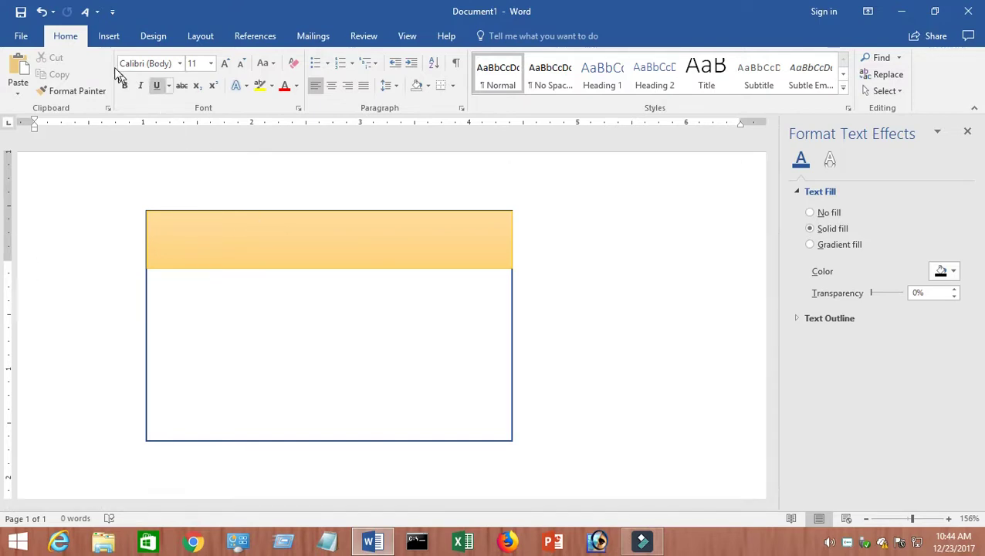
Open the WordArt style gallery from the Insert tab
click(109, 36)
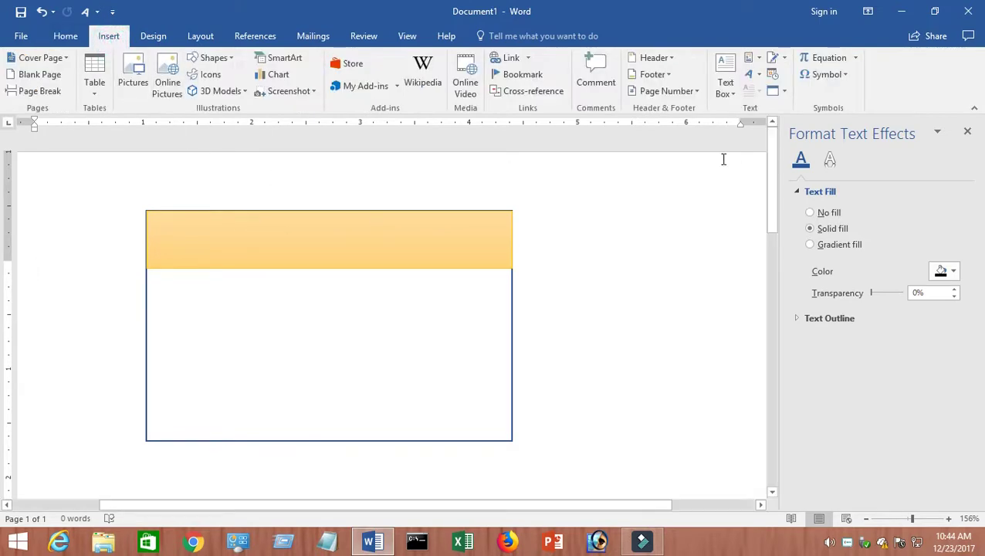
click(750, 75)
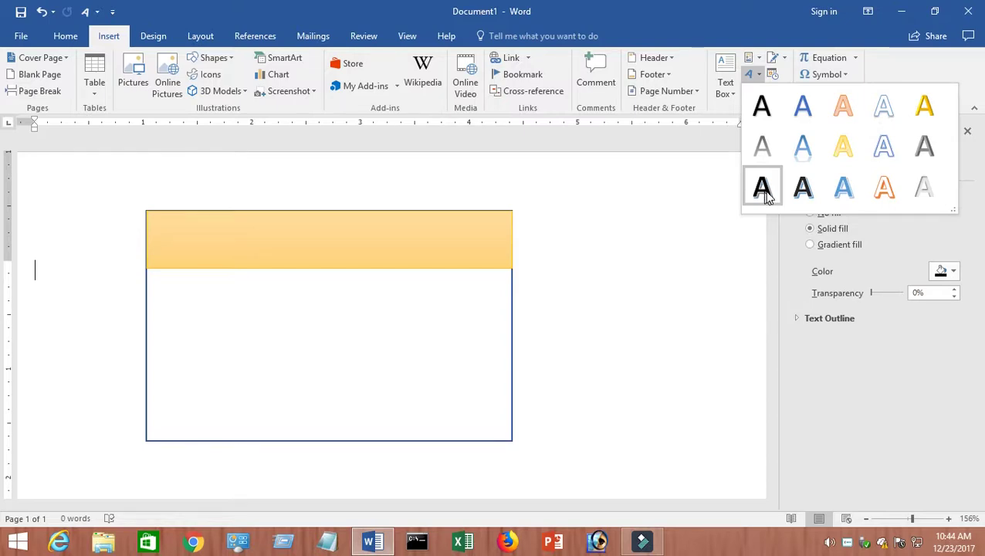
Insert an outlined WordArt box onto the card and type IDENTIFICATION CARD in it
click(798, 192)
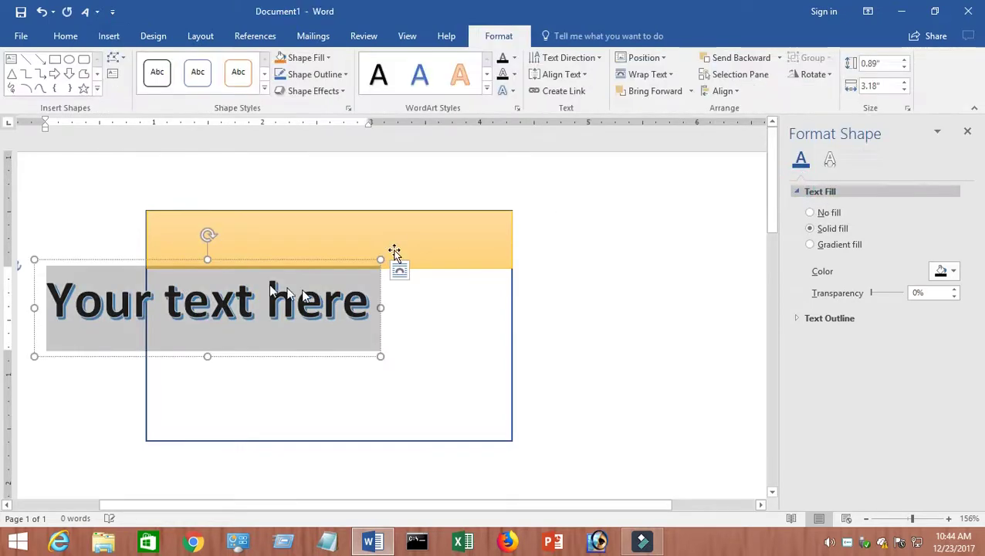
drag(240, 258, 507, 291)
drag(324, 332, 610, 351)
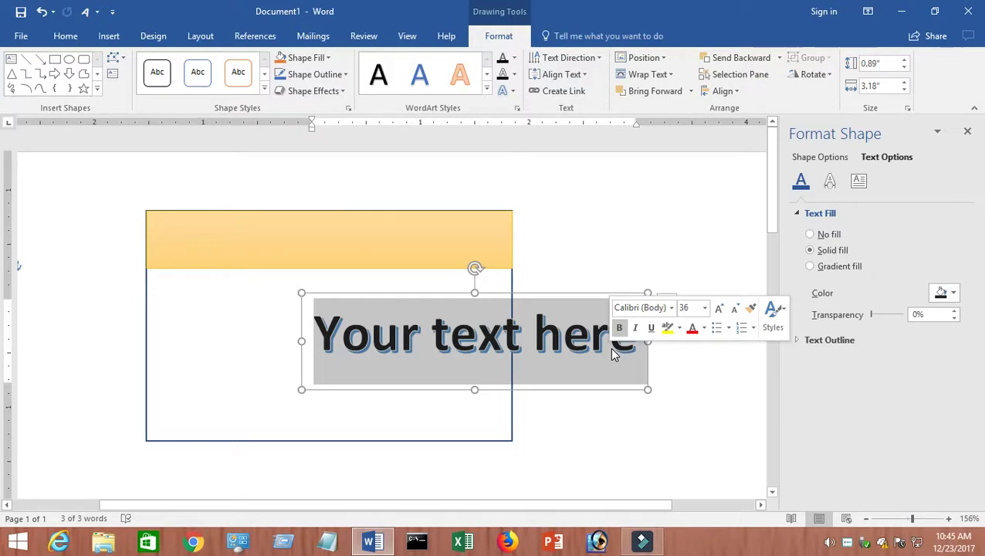
text(IDEN)
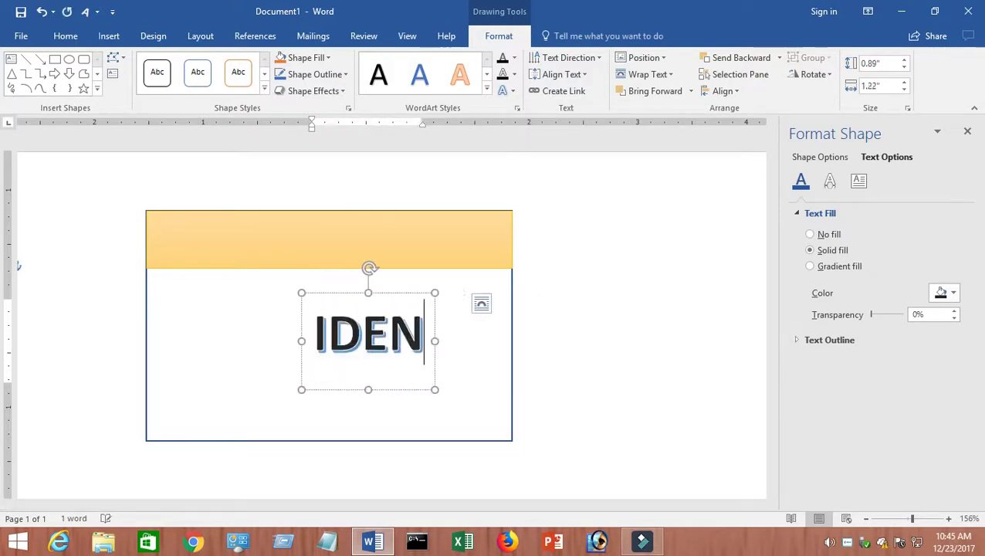
text(TIFICATI)
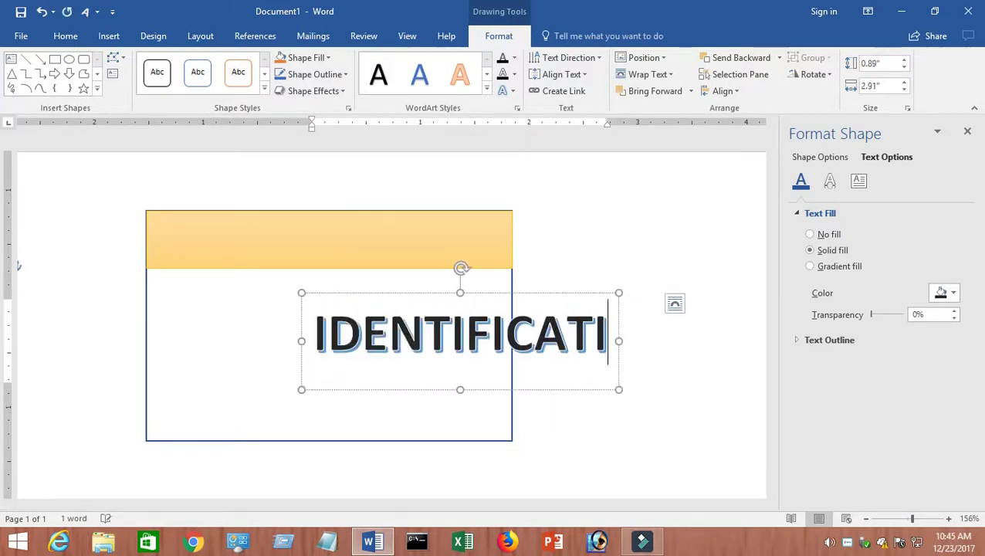
text(ON)
text( CA)
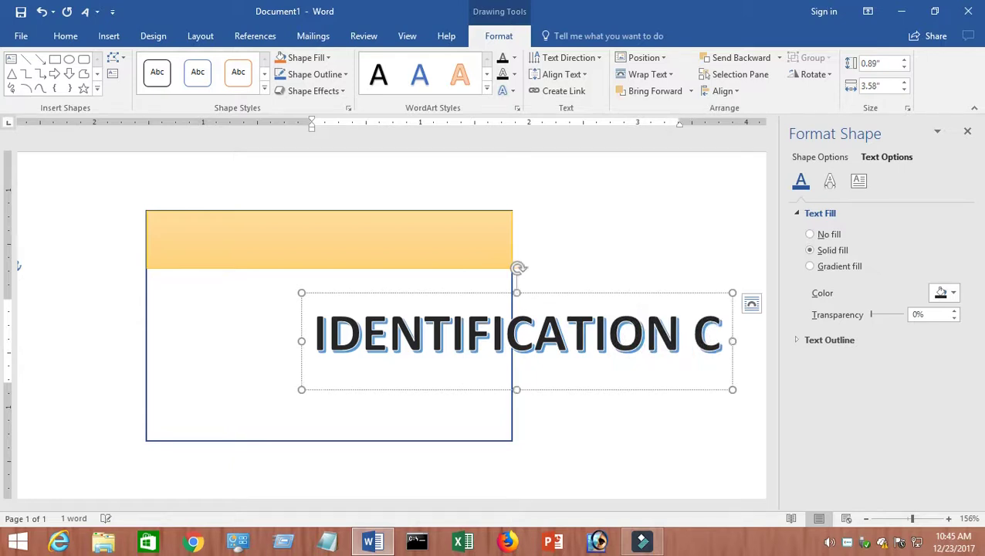
text(RD)
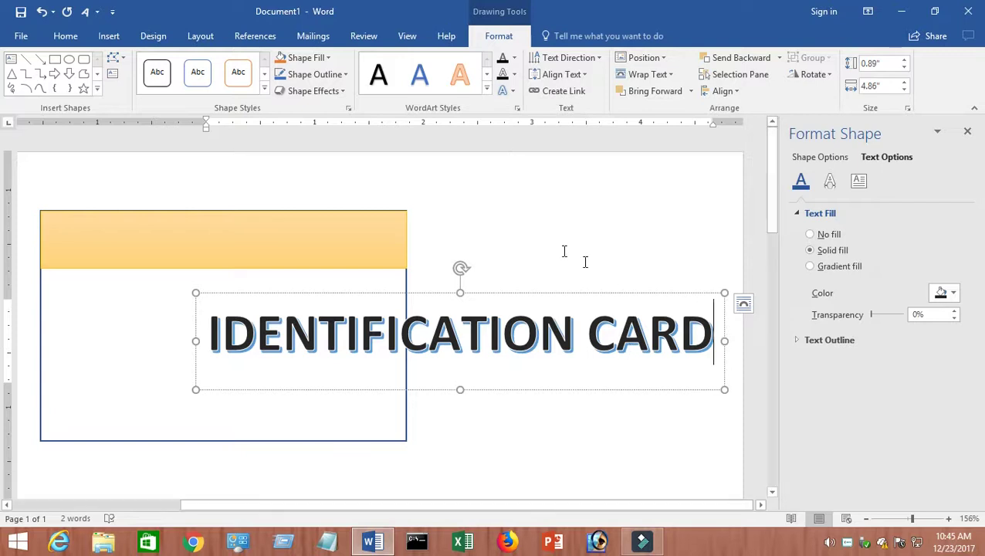
Drag the WordArt title onto the gold band, close Format Shape, and select the title text
click(434, 292)
drag(408, 291, 248, 202)
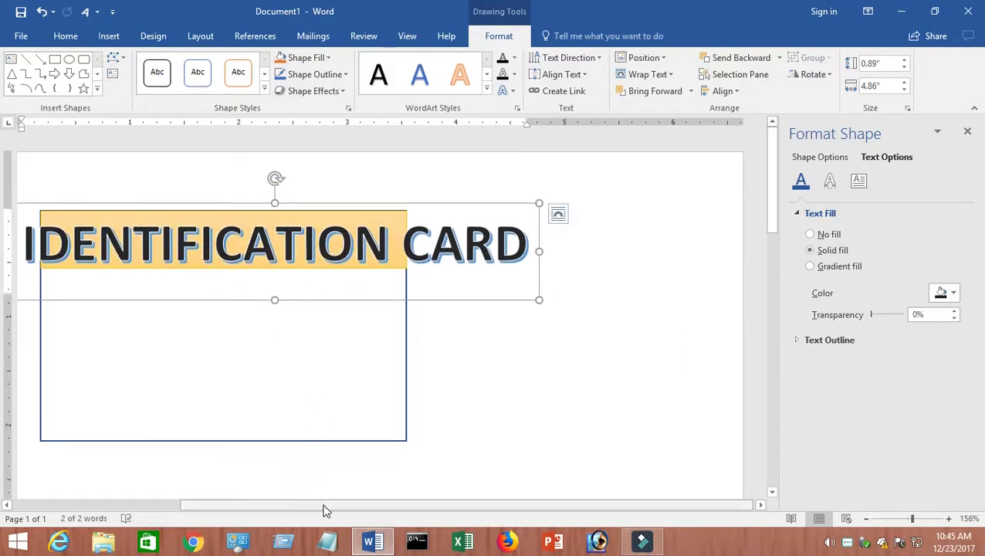
drag(324, 506, 242, 507)
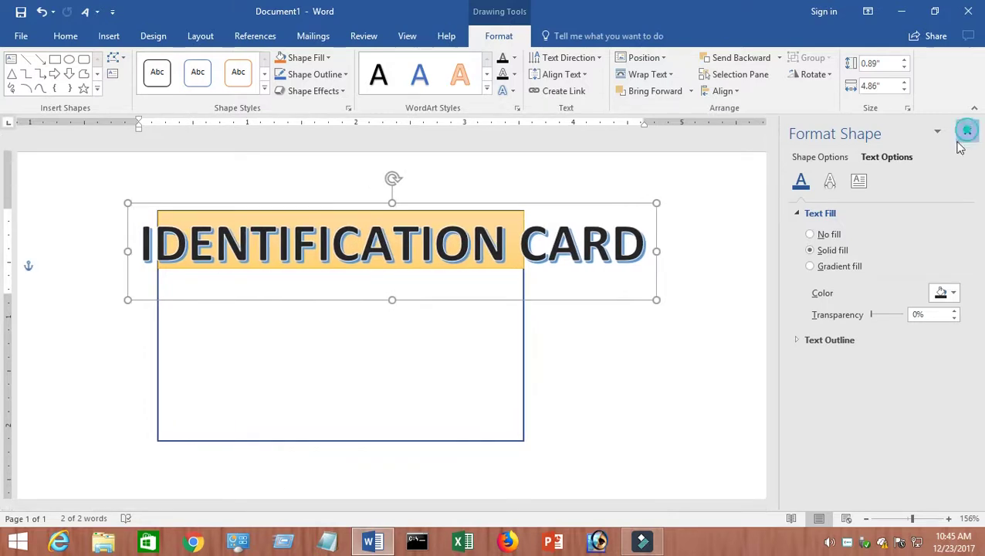
click(966, 132)
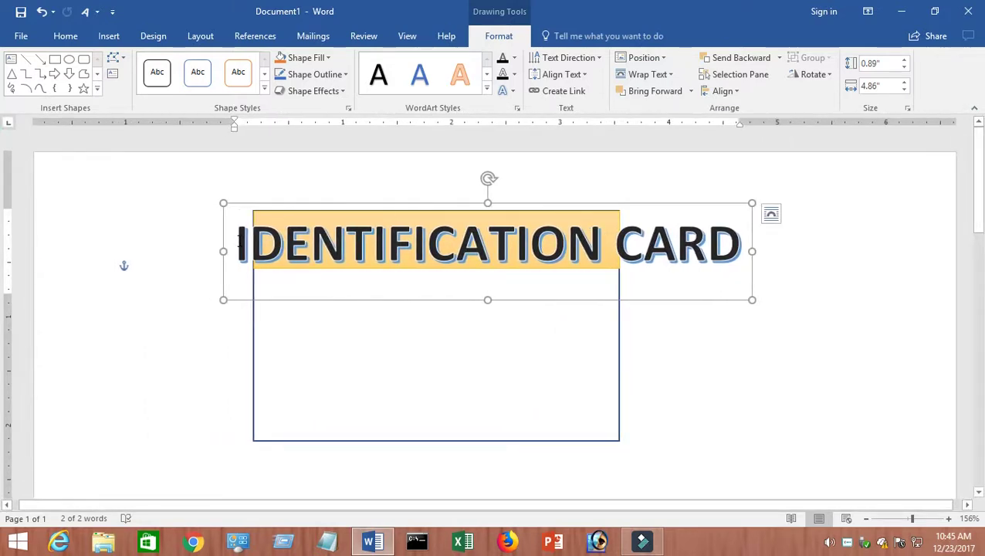
drag(238, 245, 687, 265)
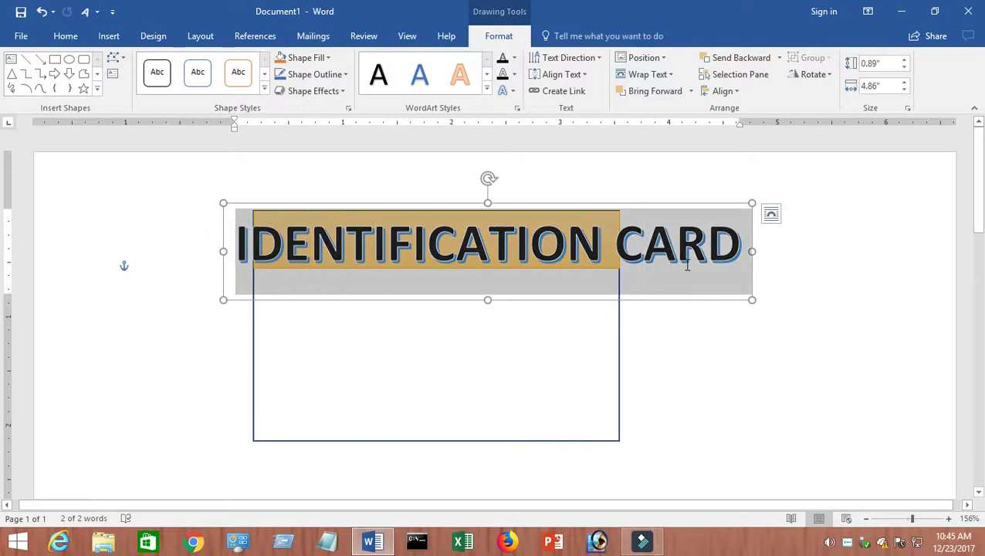
Set the title to 22 pt, centre it in the band, then enlarge it to 23 pt
click(66, 37)
click(209, 63)
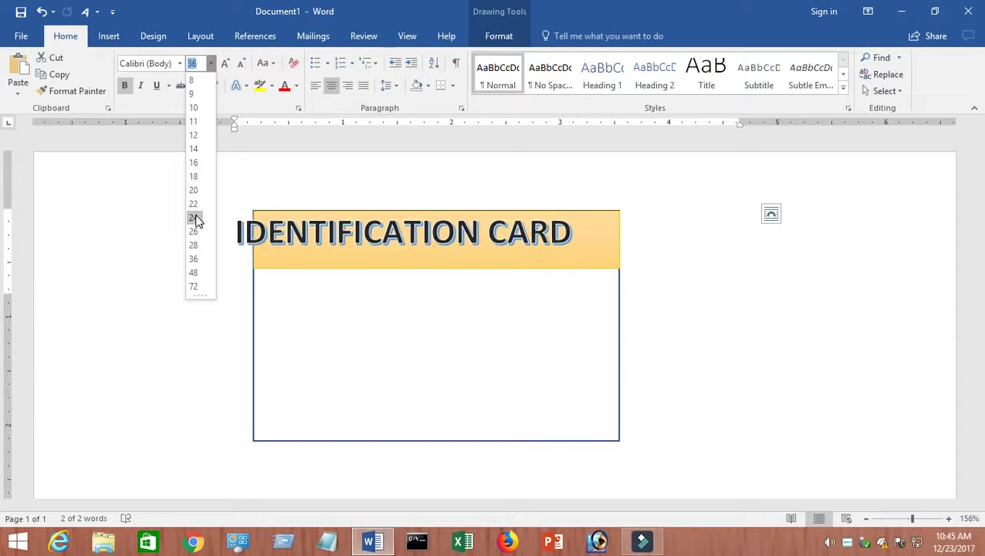
click(193, 203)
click(125, 264)
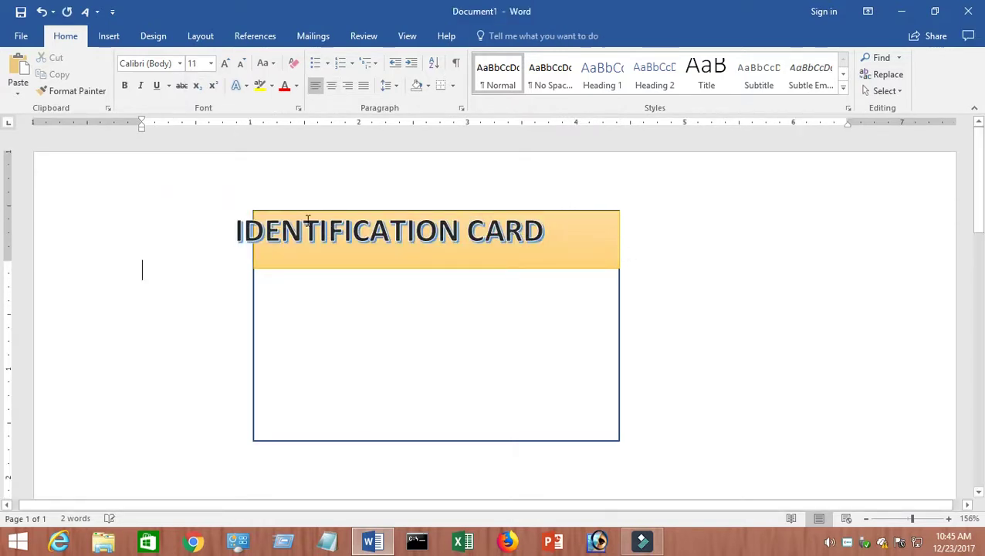
click(312, 229)
drag(263, 201, 305, 208)
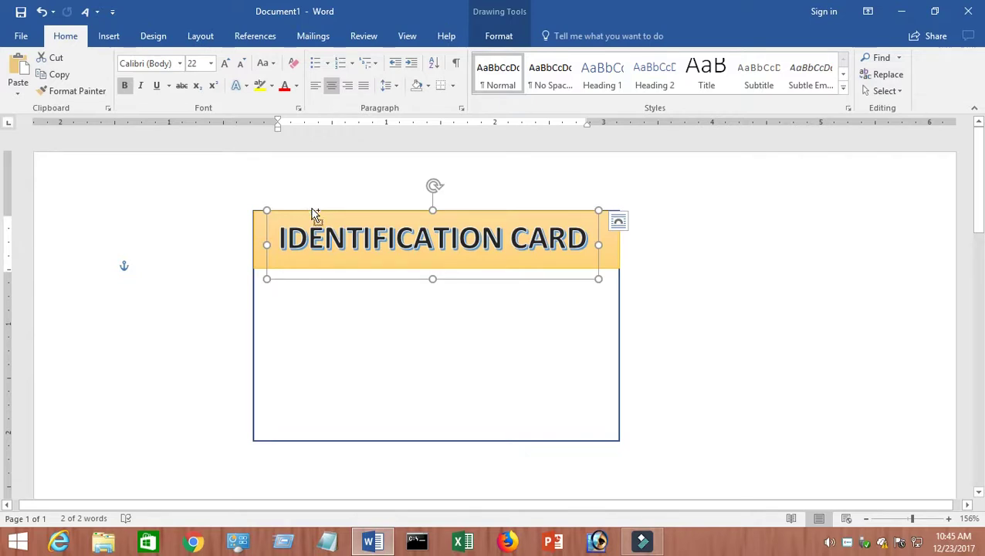
key(ctrl+bracketright)
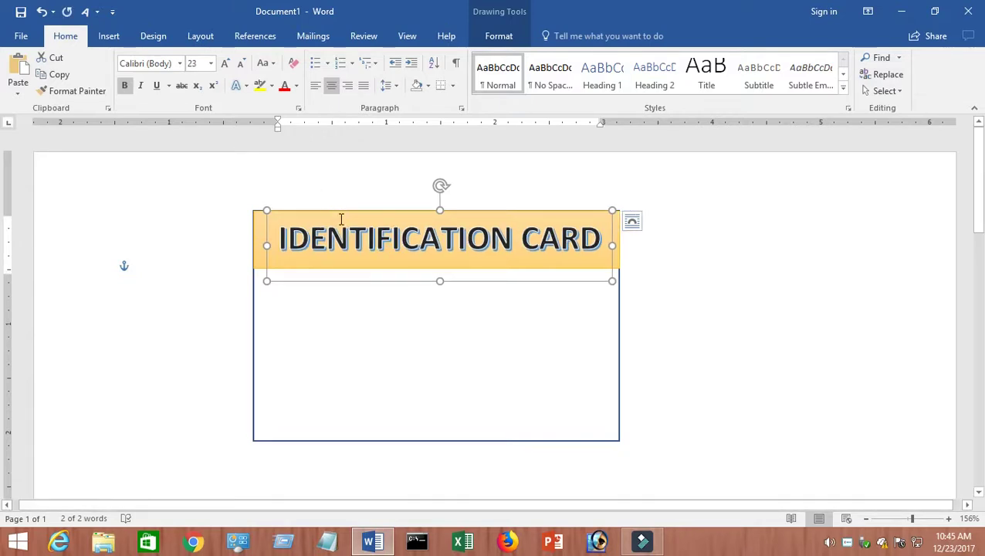
click(345, 210)
click(692, 297)
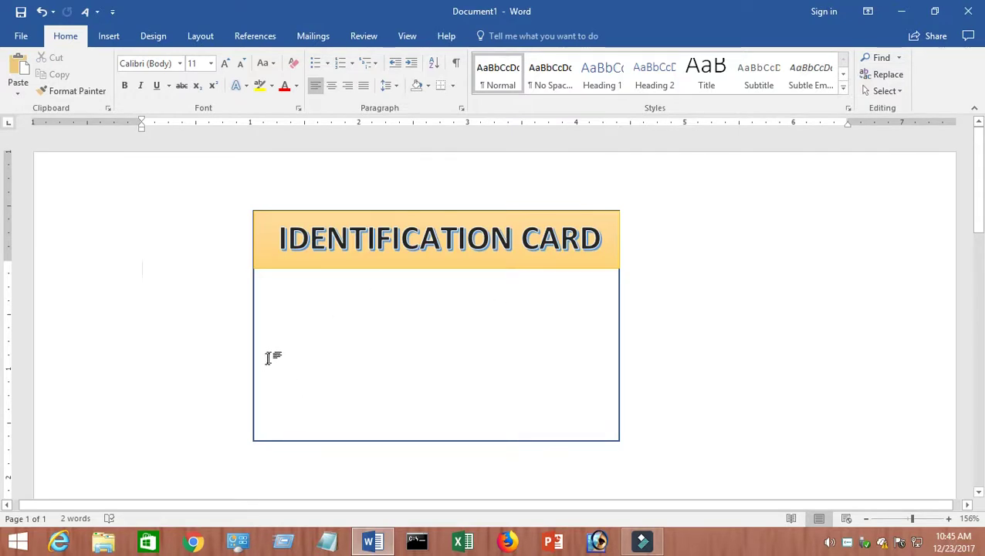
Insert the photo DSC07798 from the camera pic folder on the D: drive
click(109, 36)
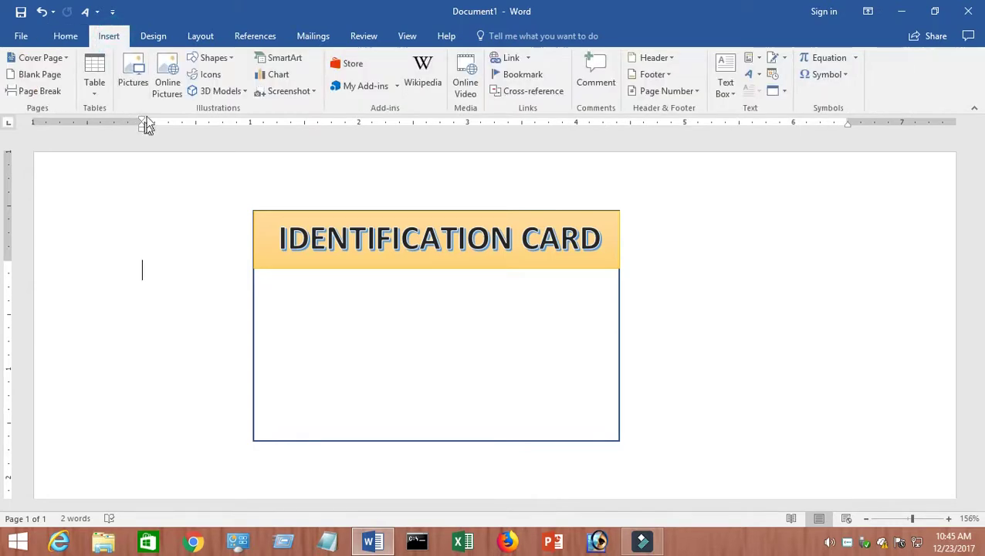
click(132, 75)
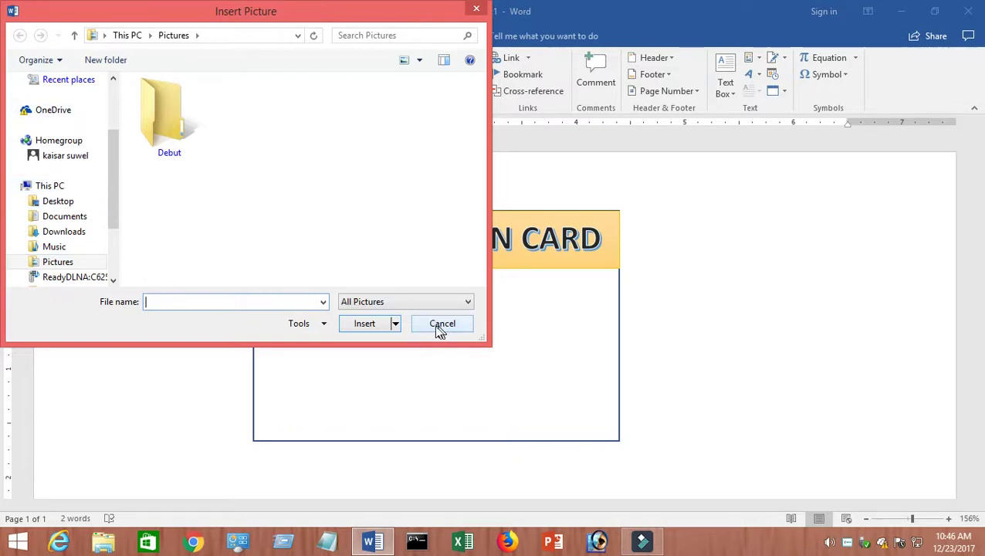
drag(108, 172, 112, 222)
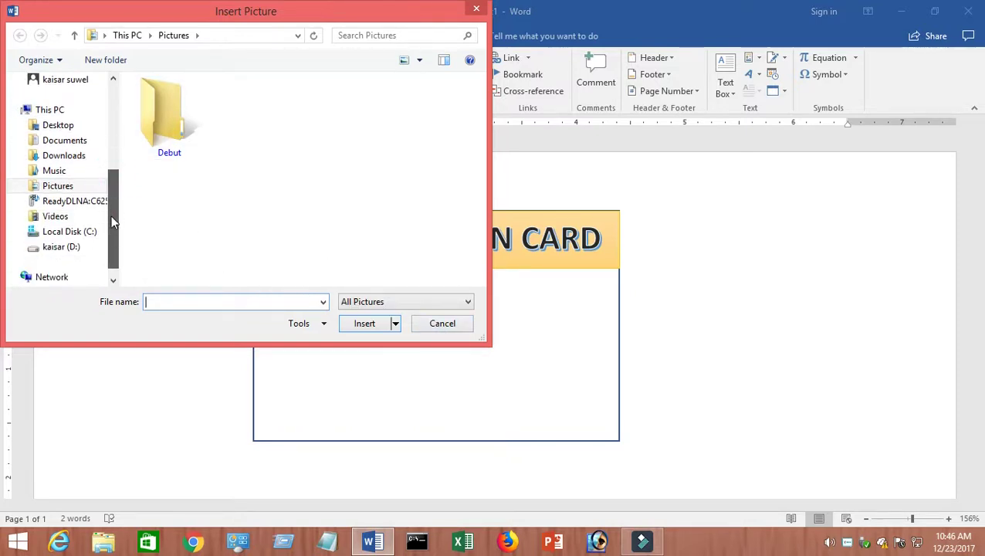
click(66, 246)
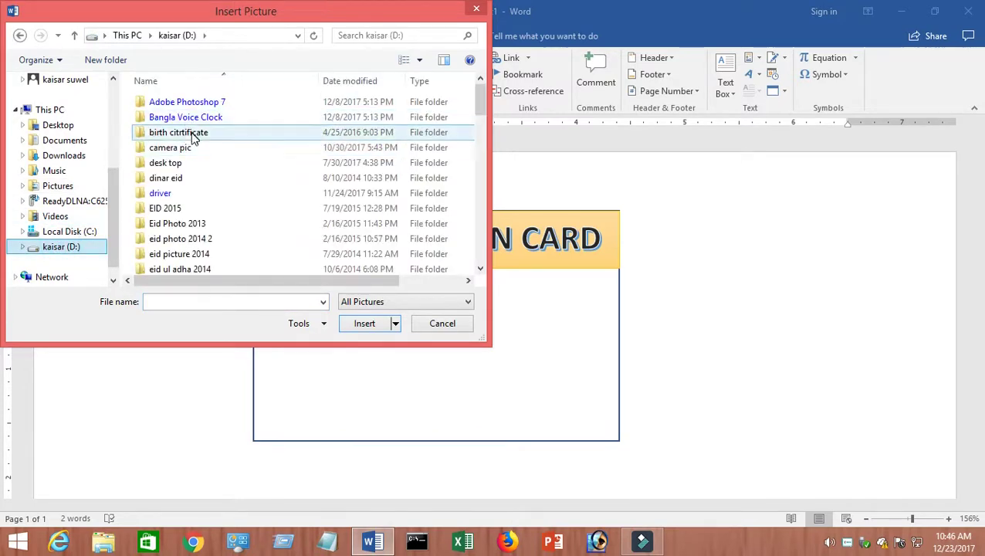
double_click(182, 148)
click(180, 135)
click(362, 325)
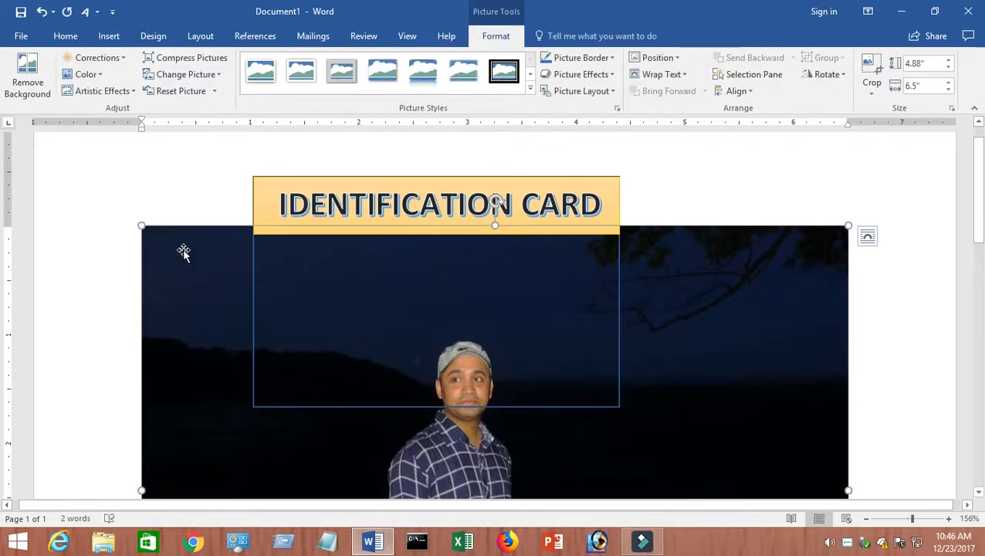
Set the photo's text wrapping to In Front of Text
right_click(711, 243)
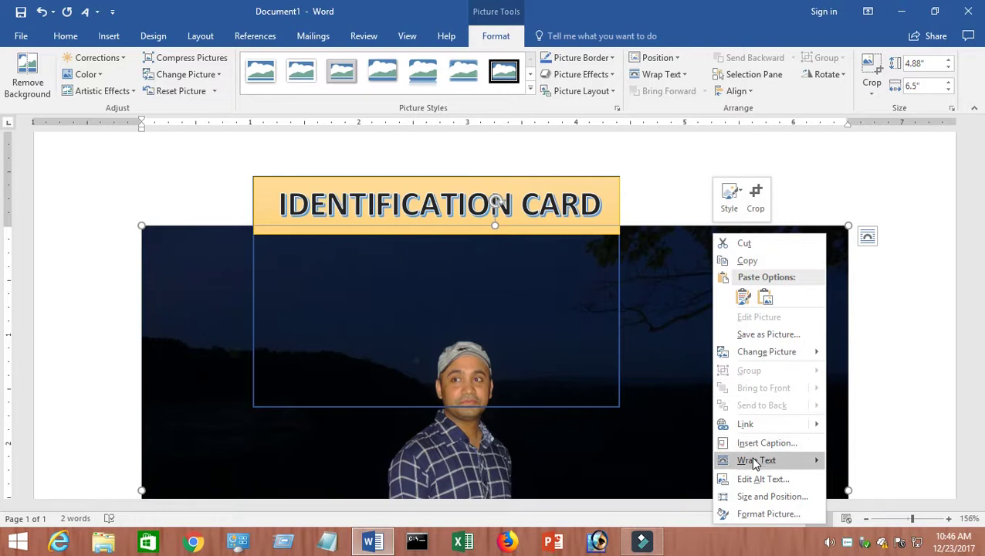
mouse_move(756, 462)
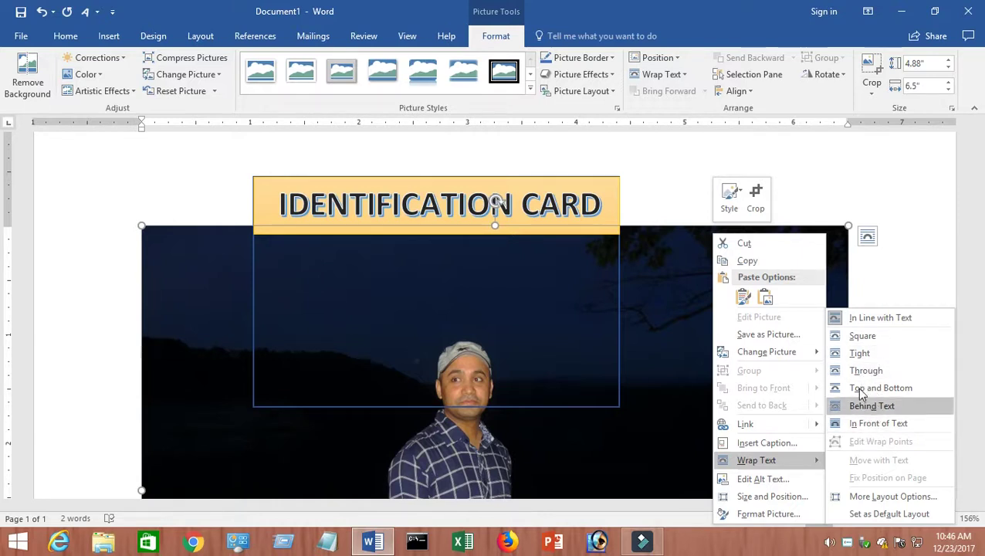
click(866, 424)
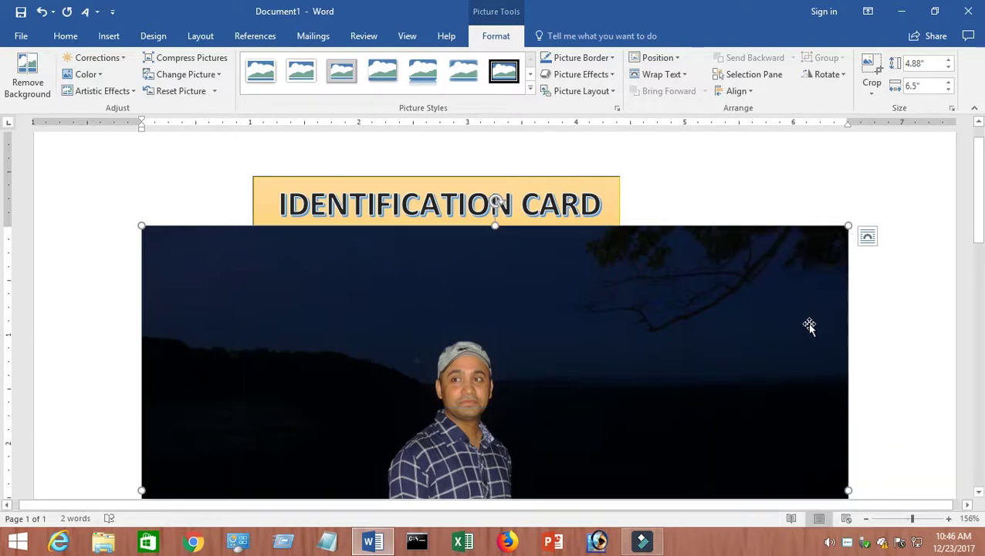
Resize the photo to about 0.92" x 1.23" and position it under the gold header band
drag(849, 225, 756, 294)
drag(757, 294, 304, 419)
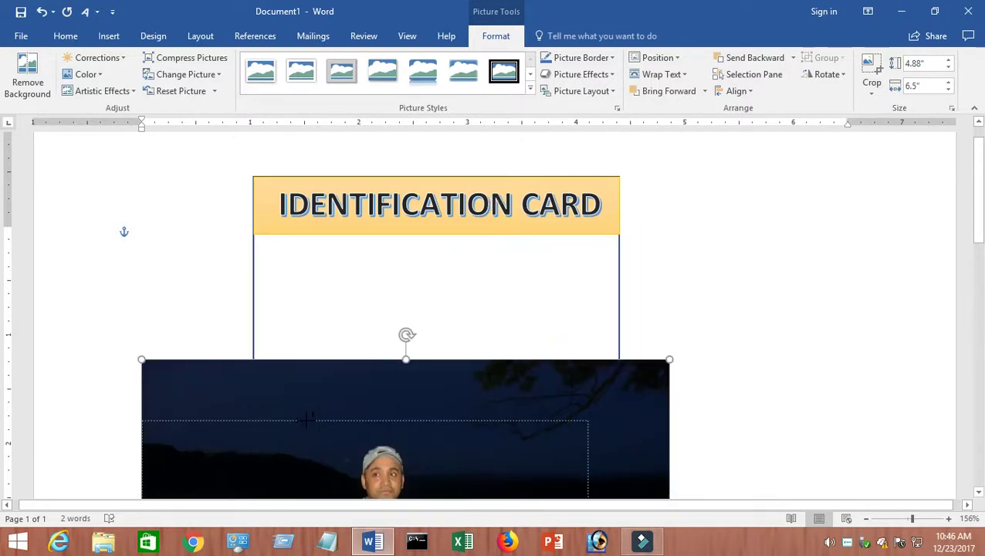
drag(372, 430, 373, 145)
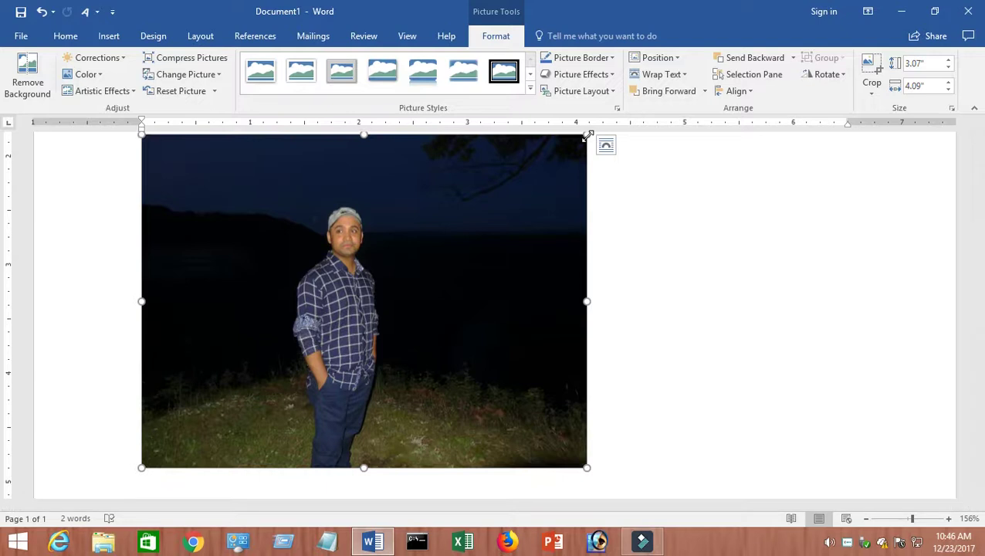
drag(586, 134, 420, 274)
scroll(740, 324, up, 3)
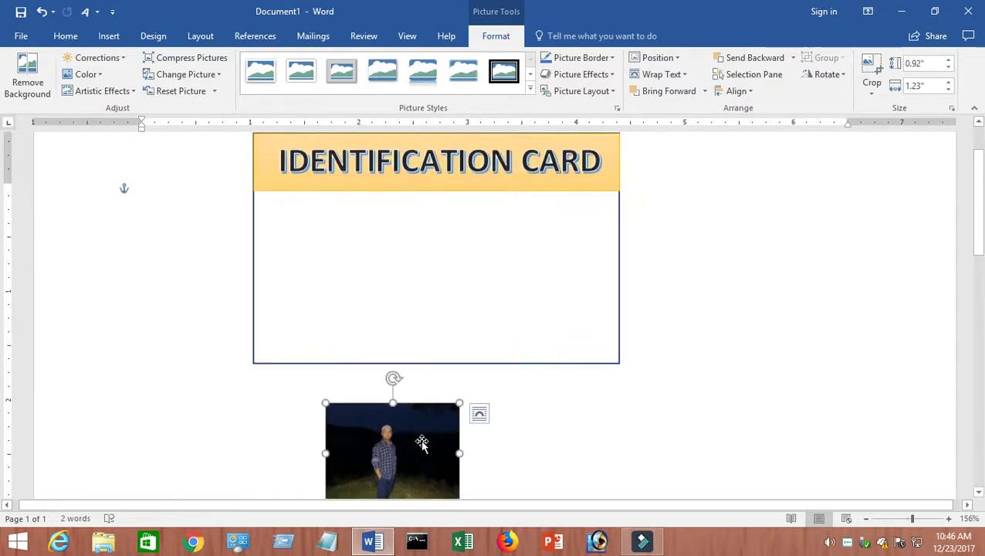
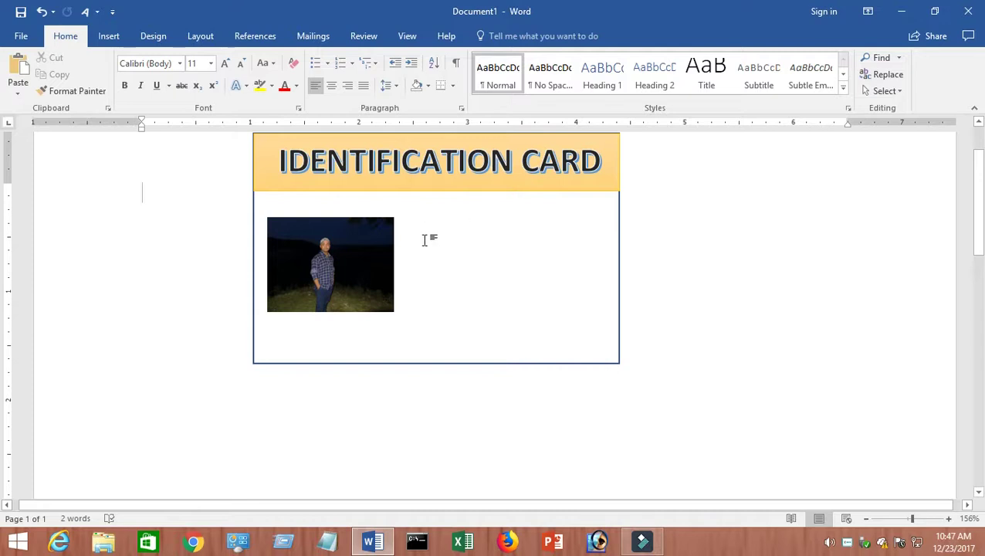
Scroll up to view the top of the ID card page
scroll(550, 333, up, 2)
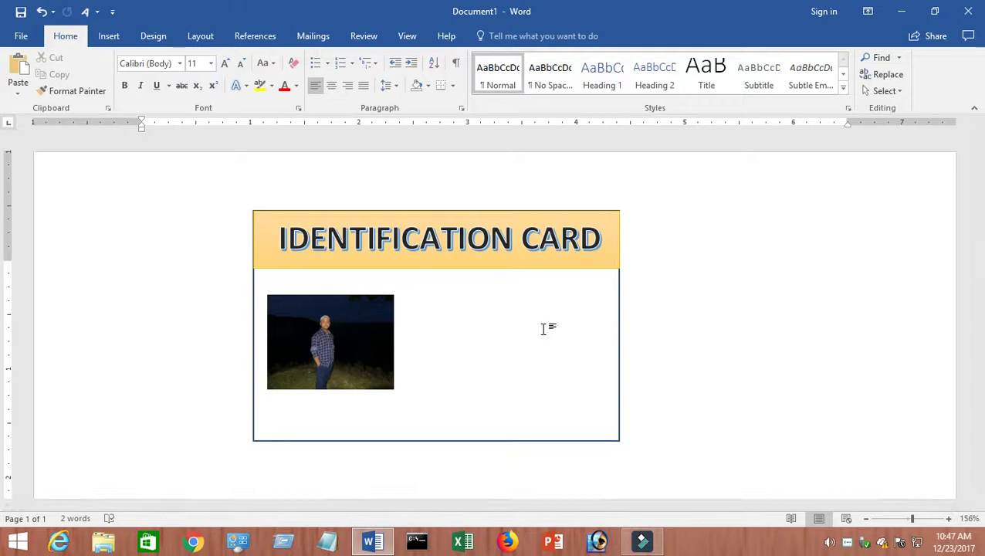
Insert a Simple Text Box and enter the card holder's name on the first line
click(108, 36)
click(725, 81)
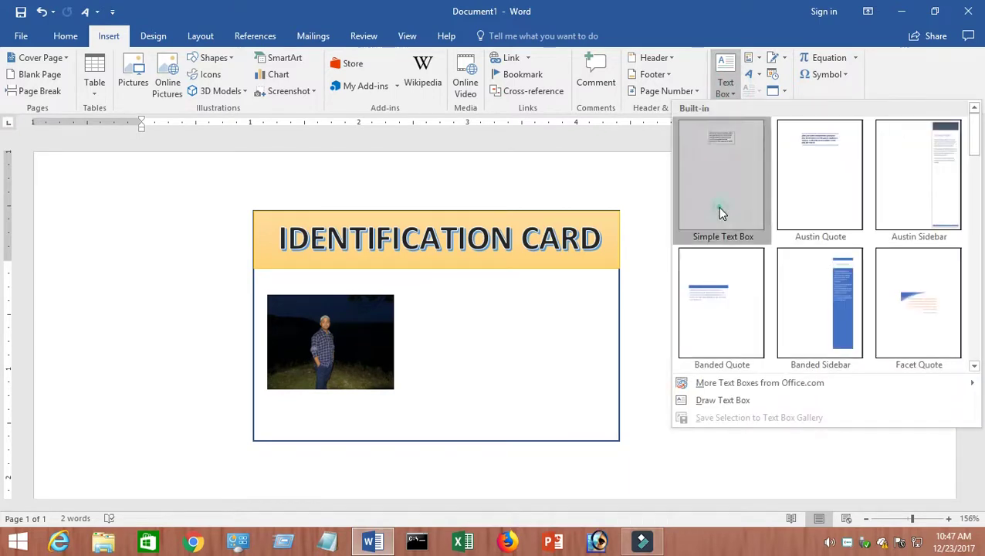
click(719, 207)
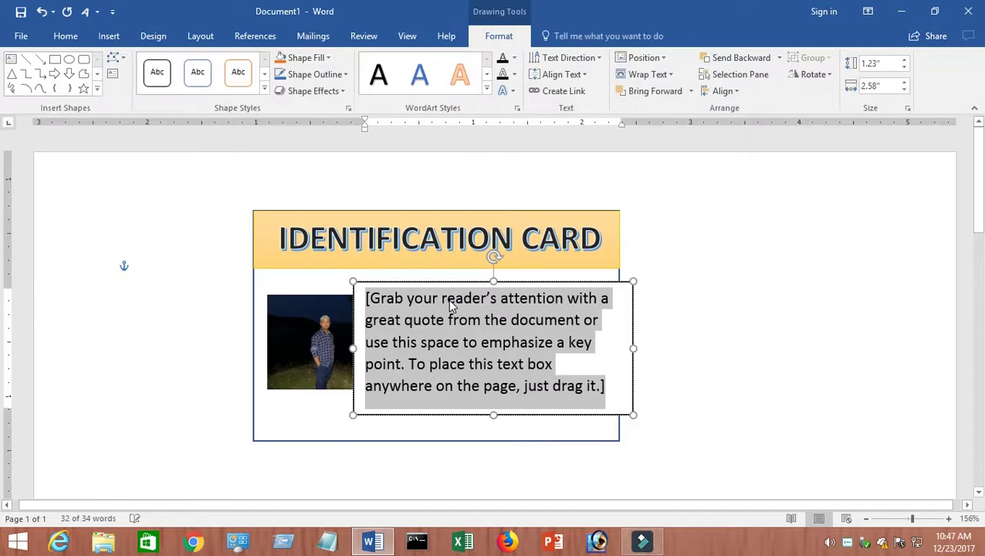
text(NAM)
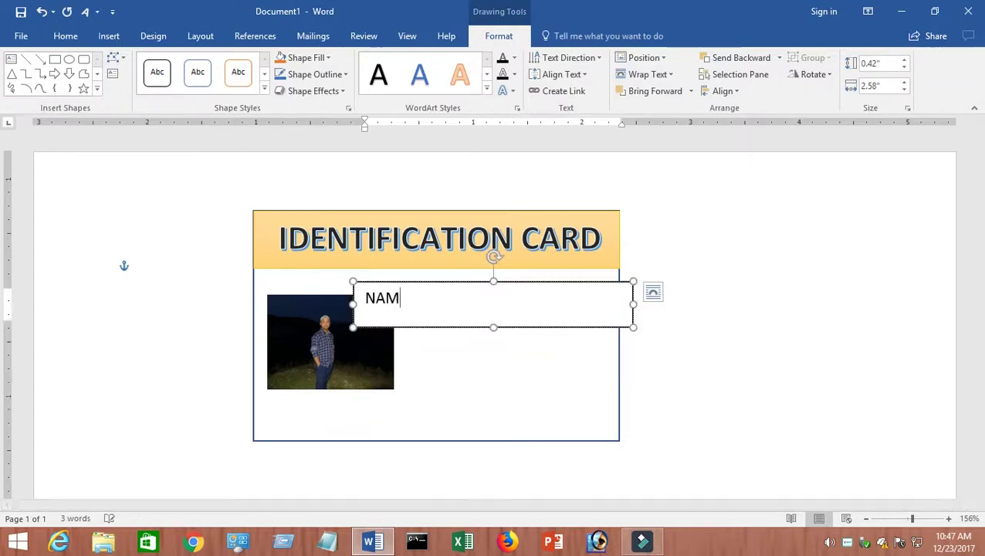
key(Return)
Add the lines AGE: 26, DOB: 01/01/1991 and ISSUE: 01/01/2018, and shift the box right
text(AGE:)
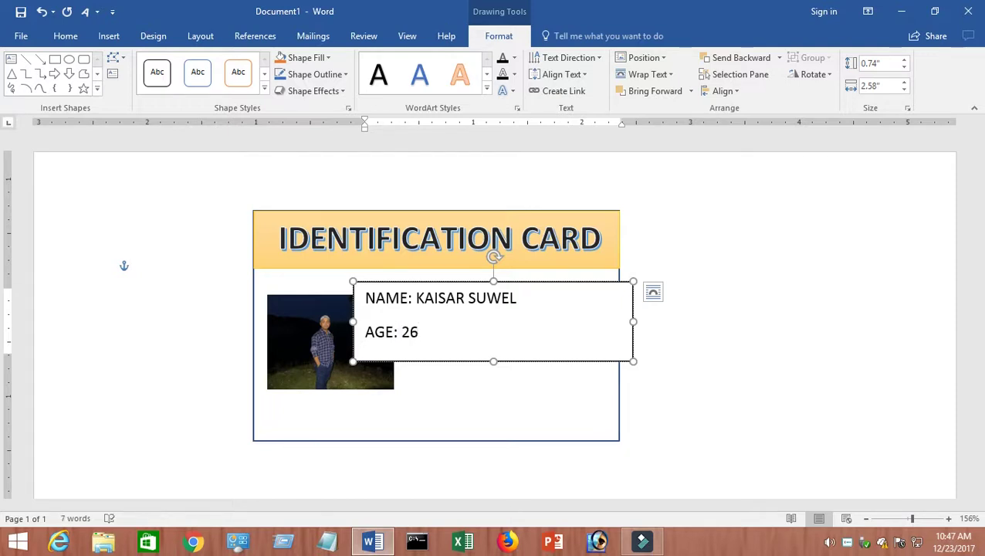
text( 26)
key(Return)
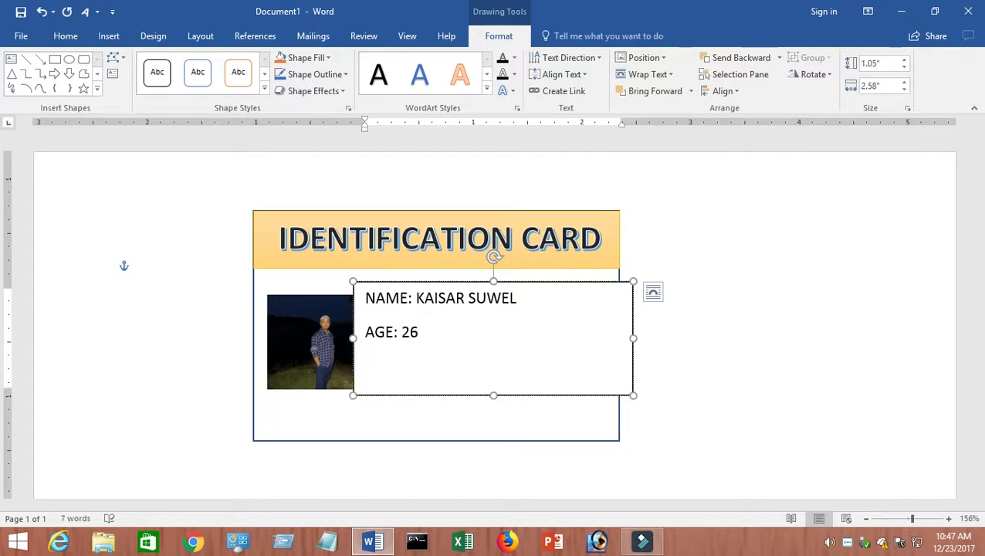
text(DOB: 01/01/)
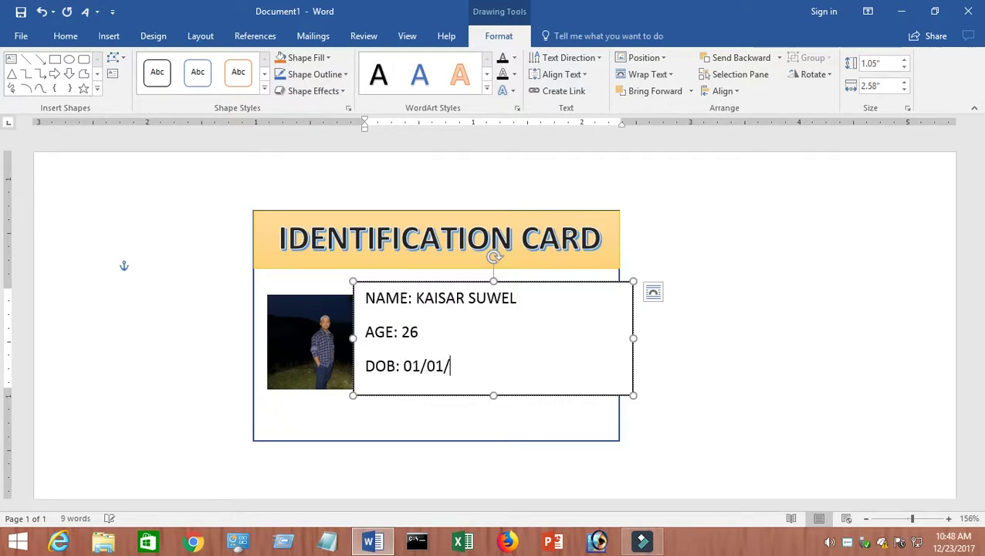
text(1991)
key(Return)
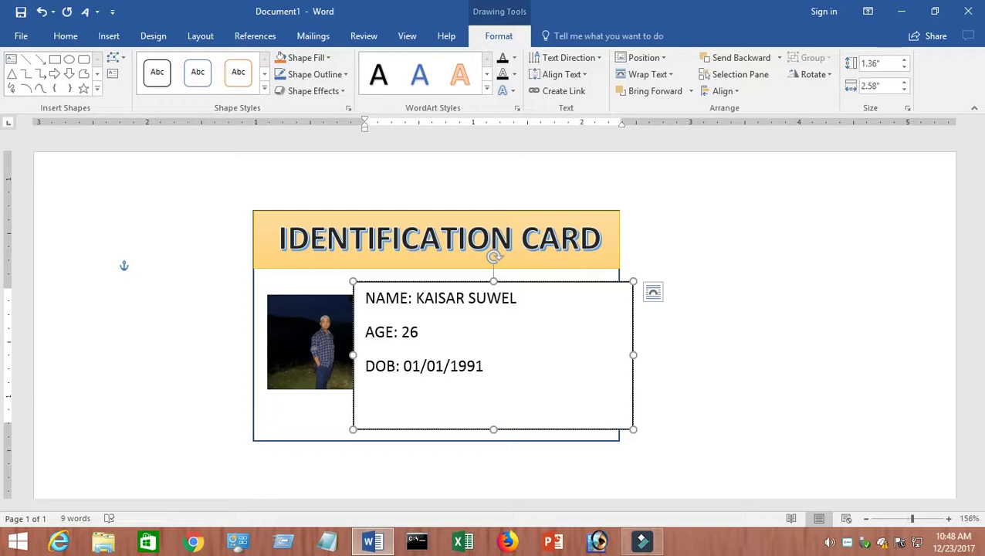
text(S)
key(BackSpace)
text(ISSUE)
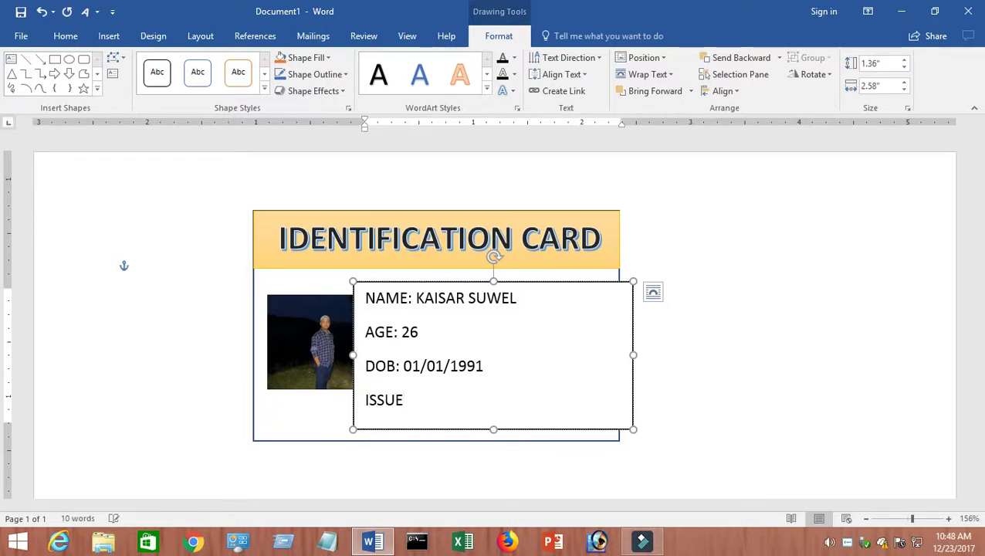
text(: 01/01/2)
text(018)
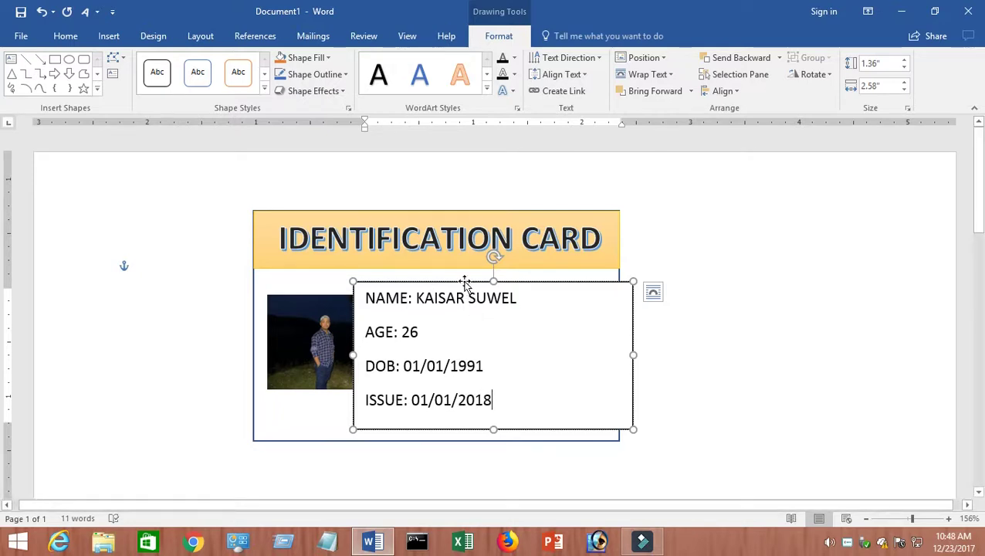
drag(471, 281, 551, 299)
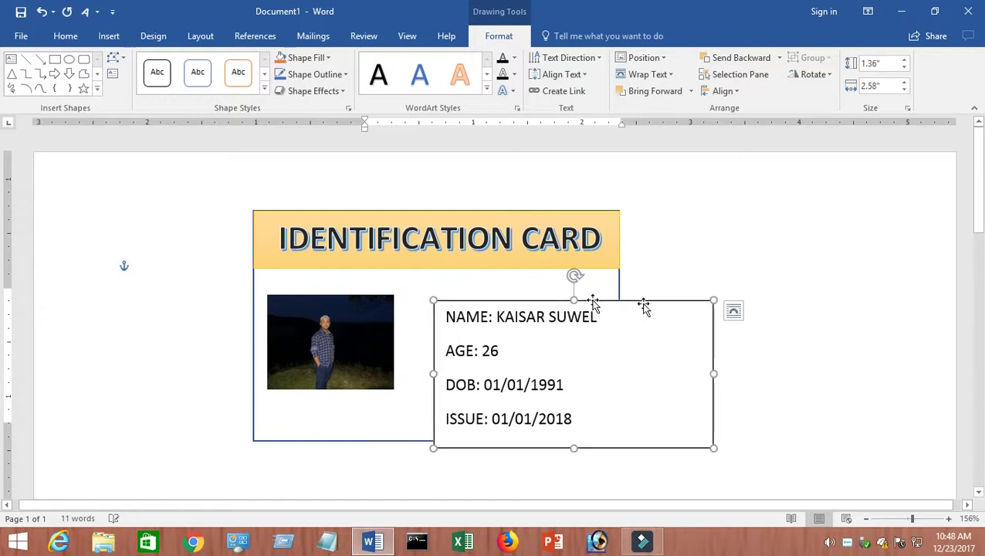
Move the detail text box further right on the card
click(771, 306)
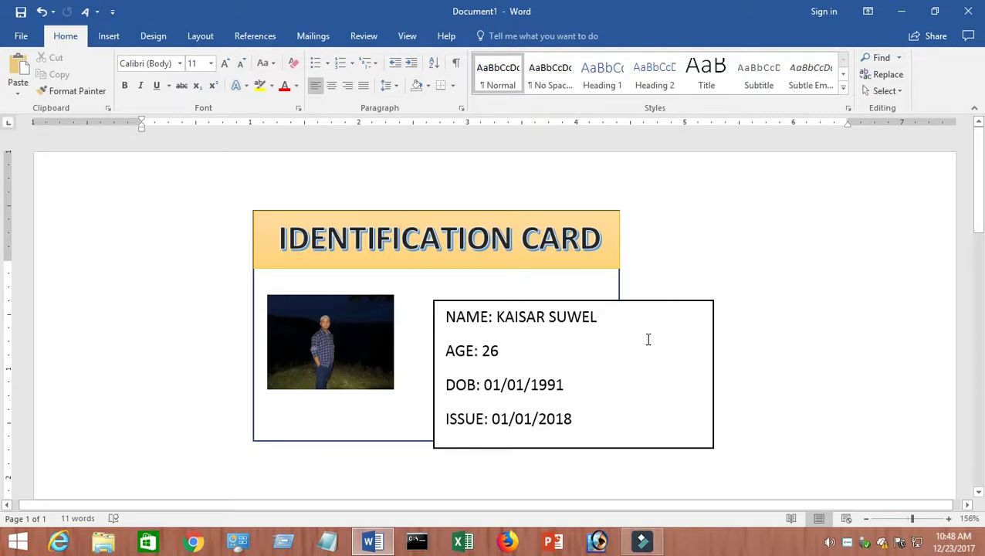
click(650, 300)
mouse_move(651, 301)
mouse_down()
mouse_move(670, 325)
mouse_move(694, 314)
mouse_move(693, 303)
mouse_up()
Give the detail text box no fill and no outline in Format Shape
right_click(692, 303)
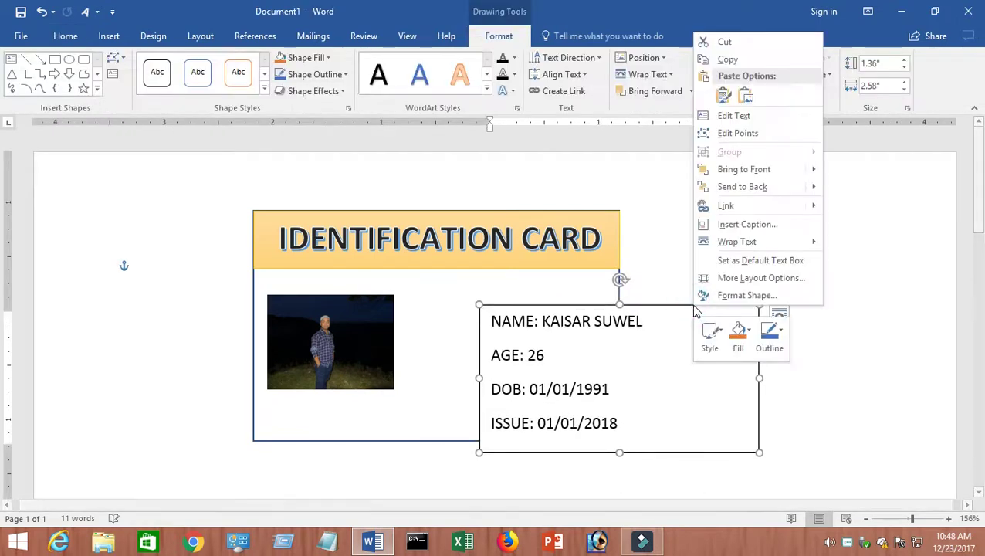
click(735, 297)
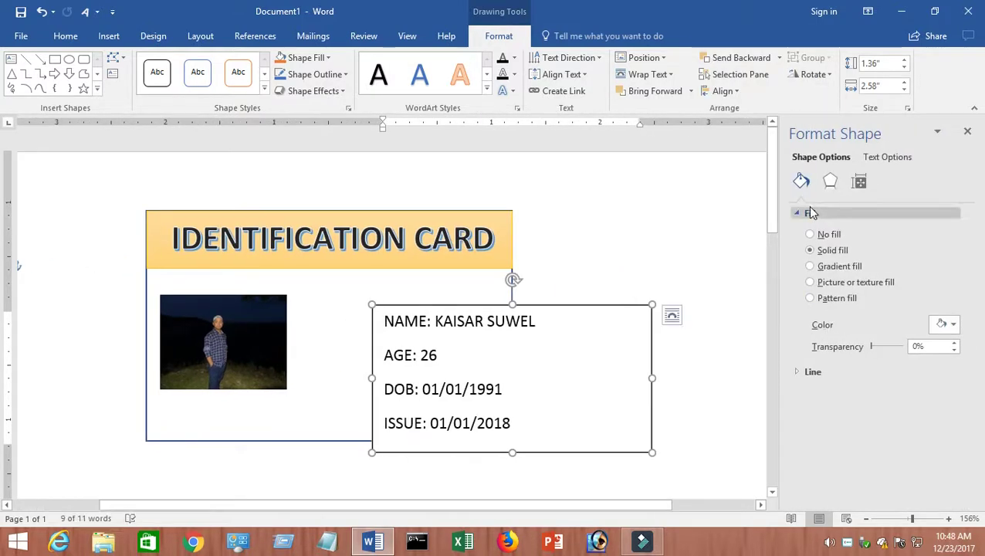
click(810, 234)
click(796, 324)
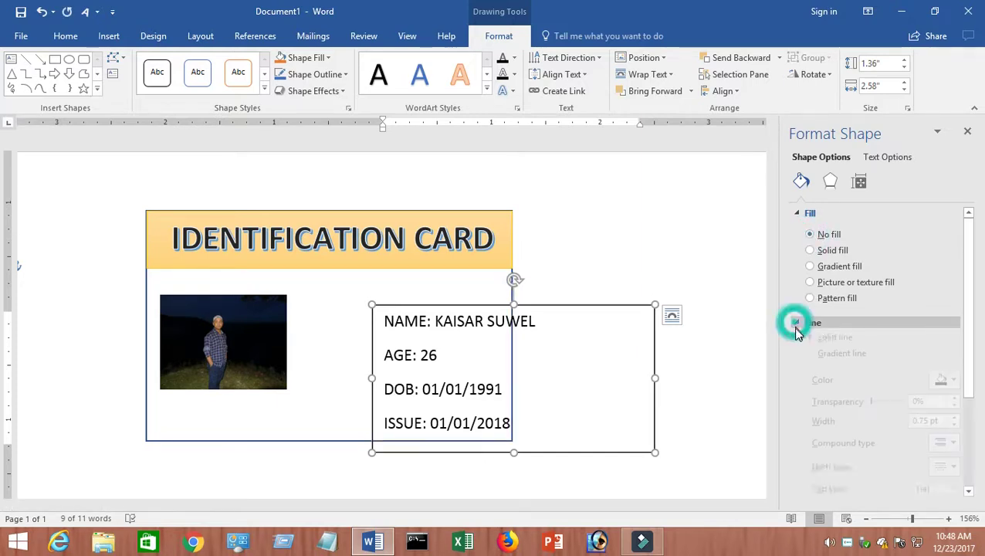
click(810, 343)
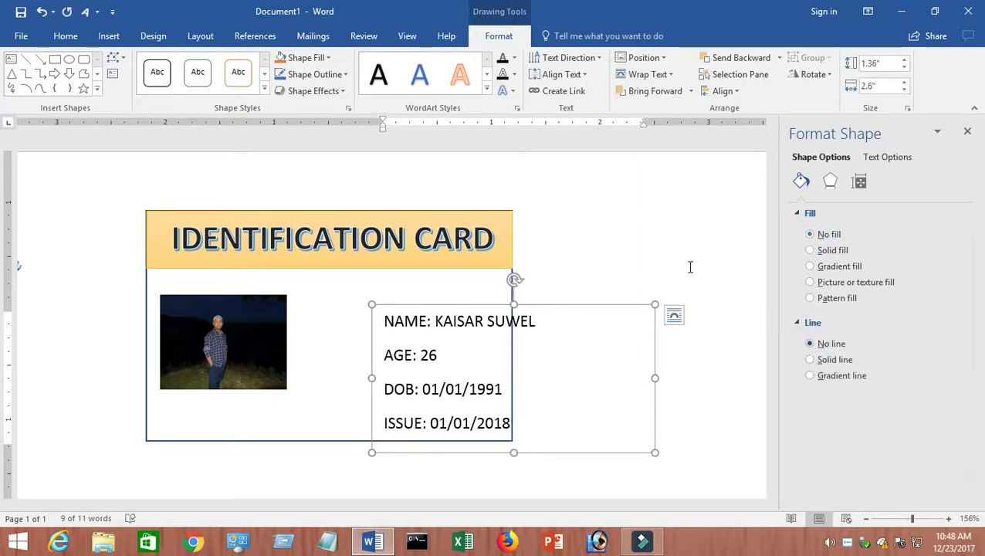
click(666, 260)
Reposition the borderless text box left and up beside the photo
click(435, 321)
click(429, 310)
drag(433, 308, 358, 278)
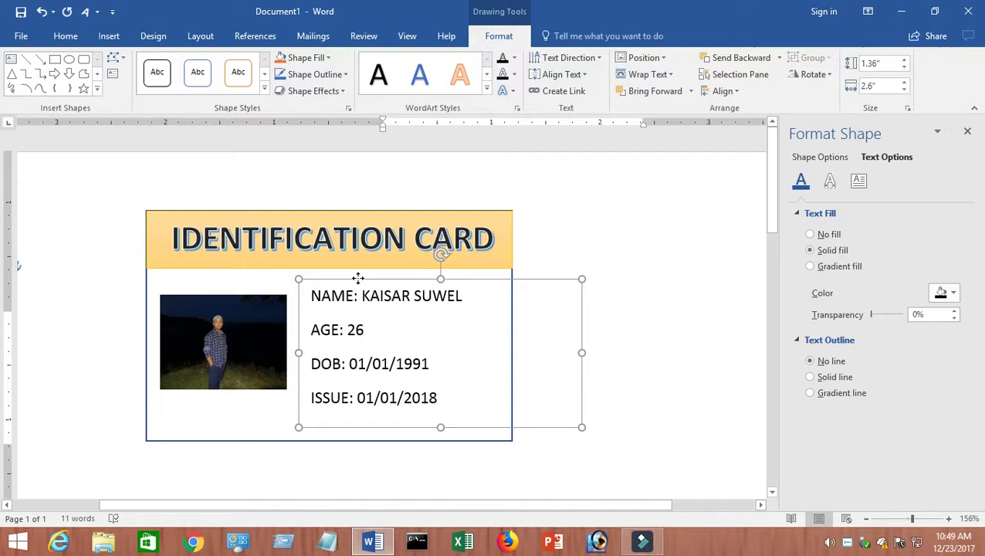
click(710, 323)
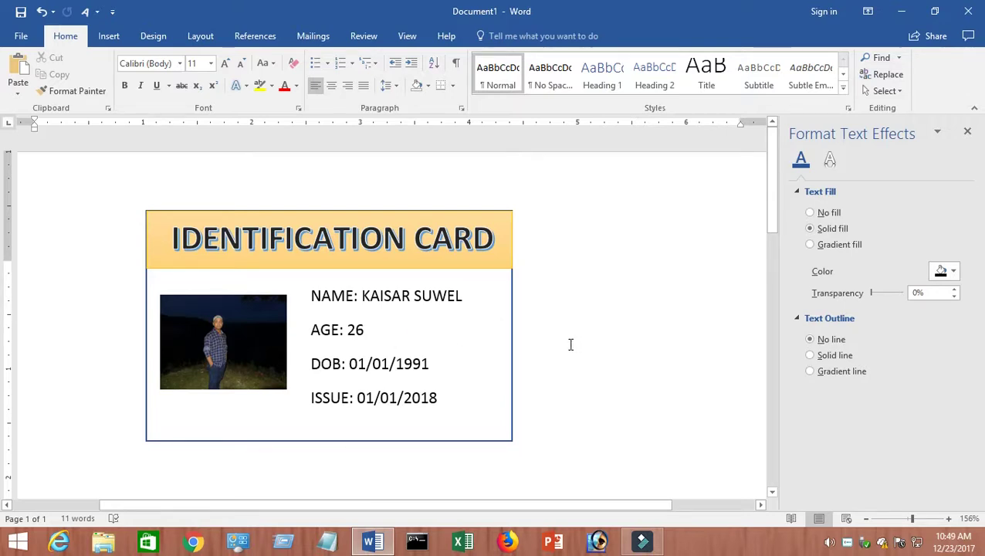
Insert the colourful forest photo from the Autumn category of Online Pictures
click(109, 36)
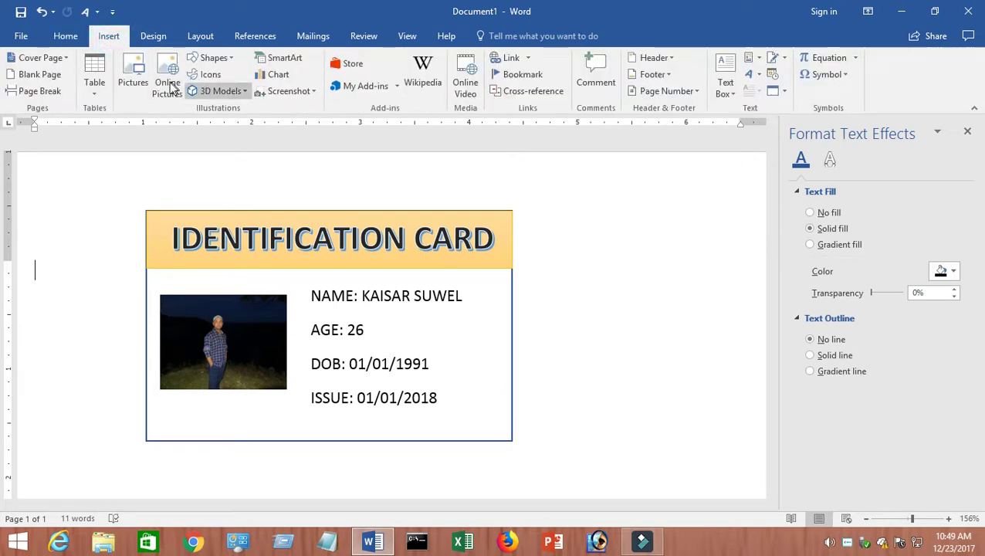
click(171, 86)
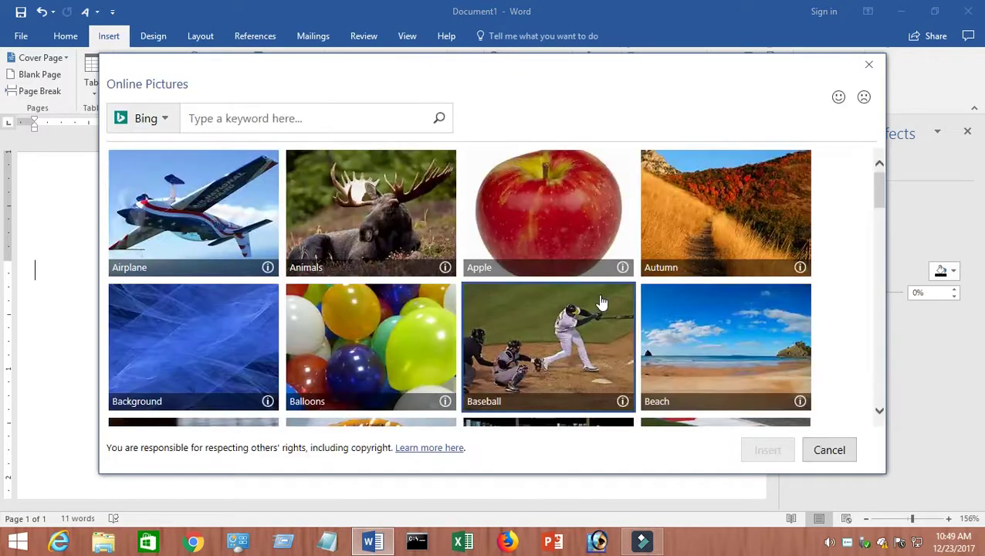
click(702, 223)
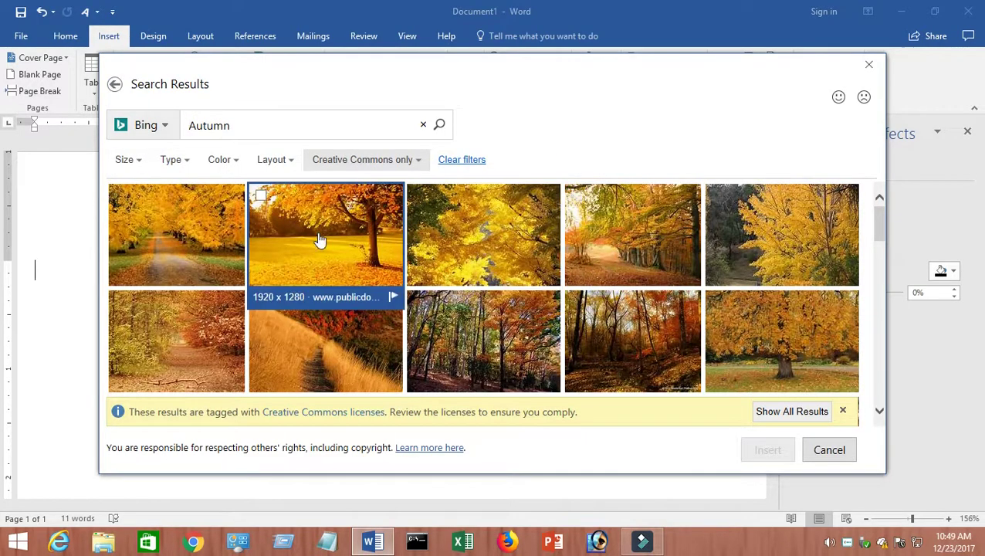
click(435, 319)
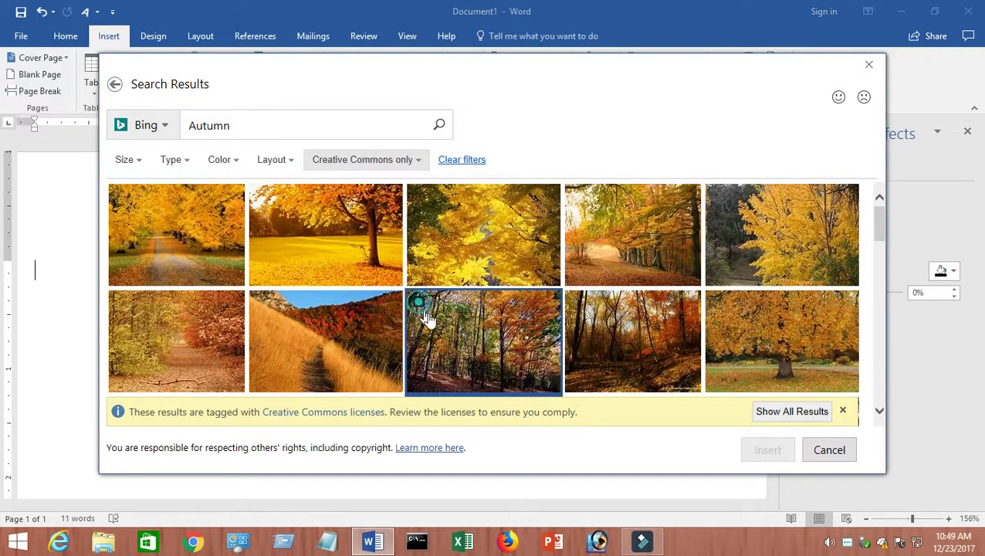
click(768, 450)
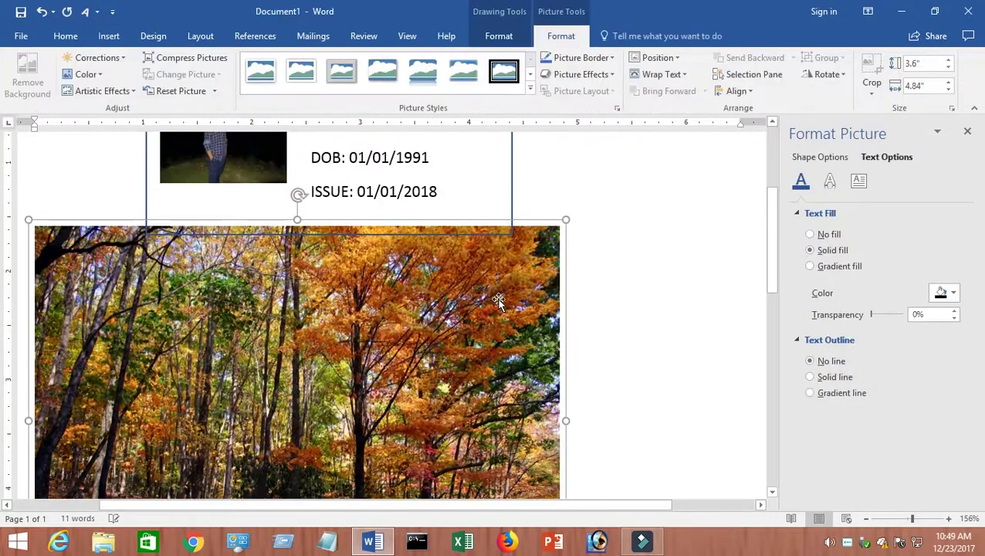
Set the forest picture's text wrapping to In Front of Text
click(501, 301)
right_click(502, 305)
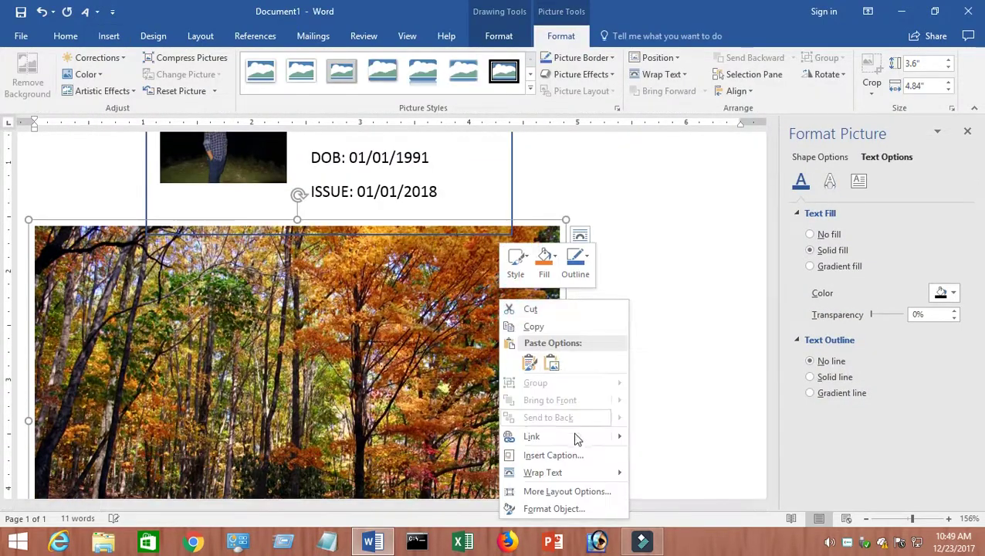
mouse_move(598, 473)
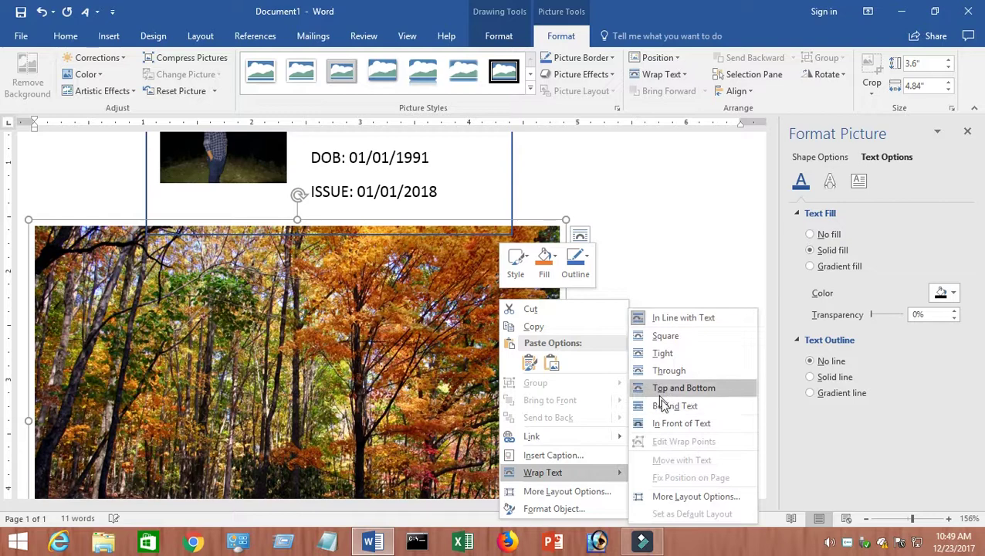
click(669, 424)
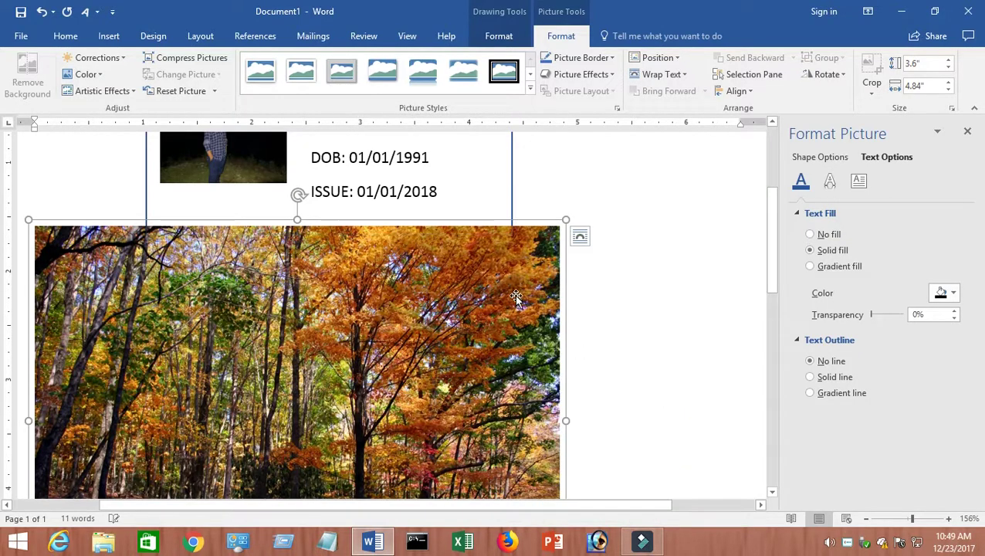
Shrink the forest picture to a smaller size
drag(565, 219, 178, 395)
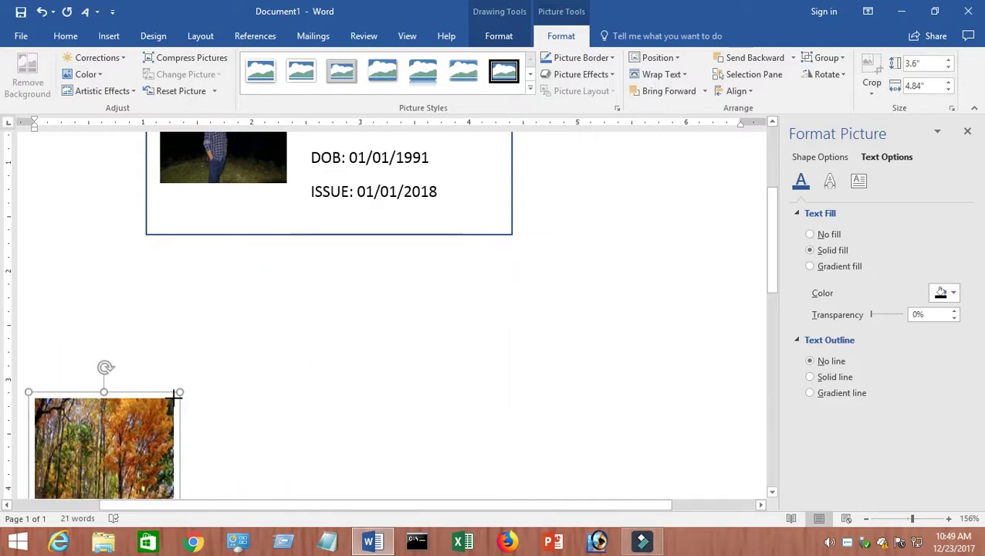
scroll(178, 371, down, 3)
scroll(231, 347, up, 1)
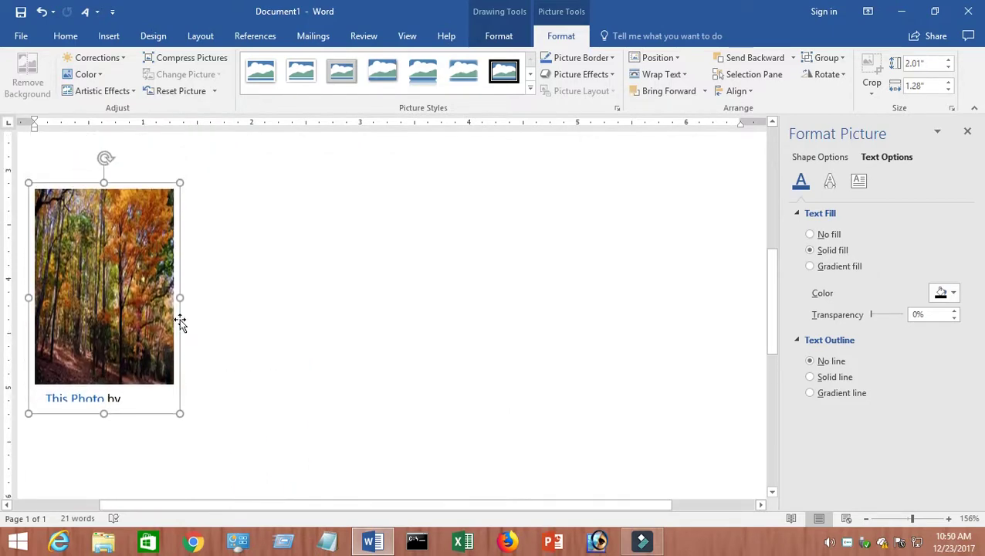
drag(179, 297, 314, 331)
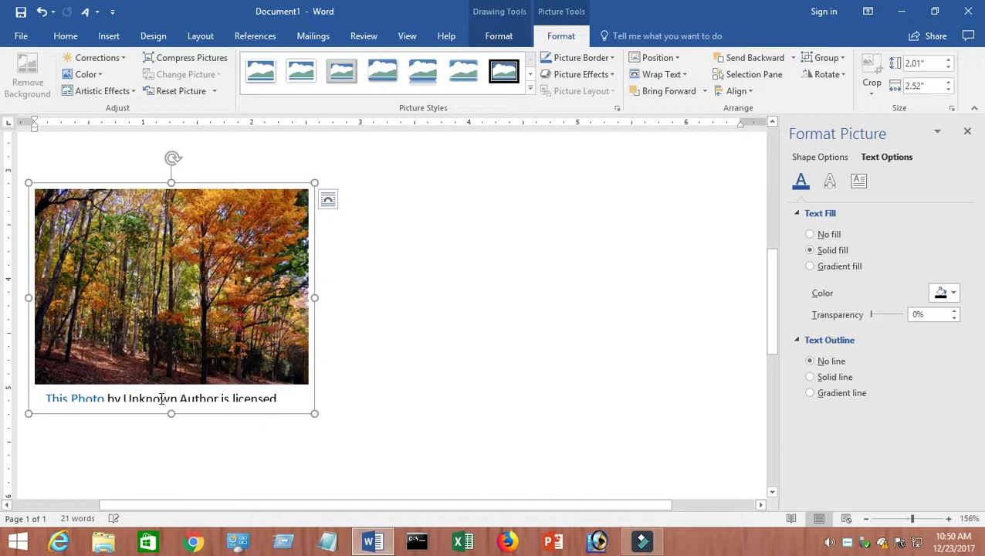
Delete the photo credit caption beneath the picture
click(154, 398)
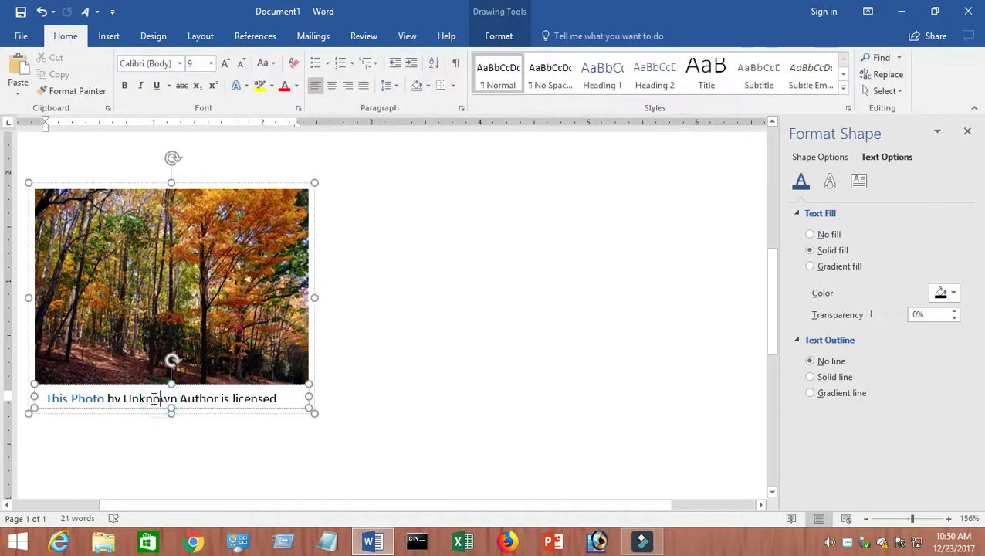
click(34, 394)
key(Delete)
key(ctrl+z)
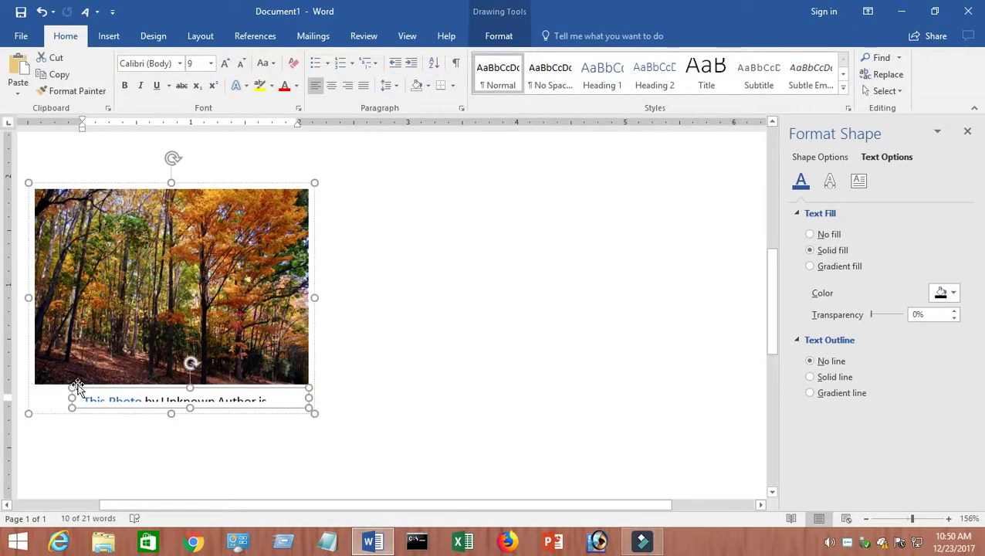
key(Delete)
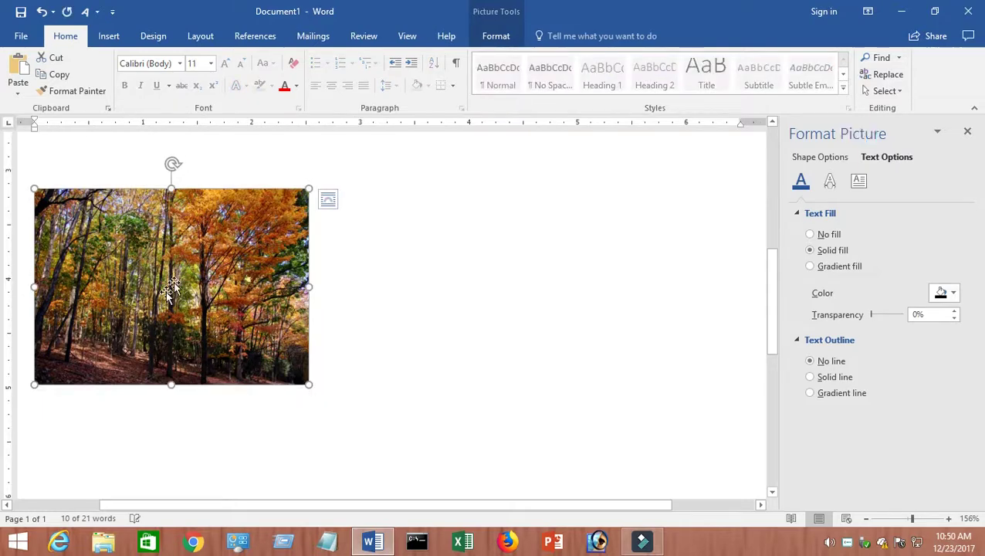
Move the forest picture up onto the ID card below the header
scroll(436, 362, up, 2)
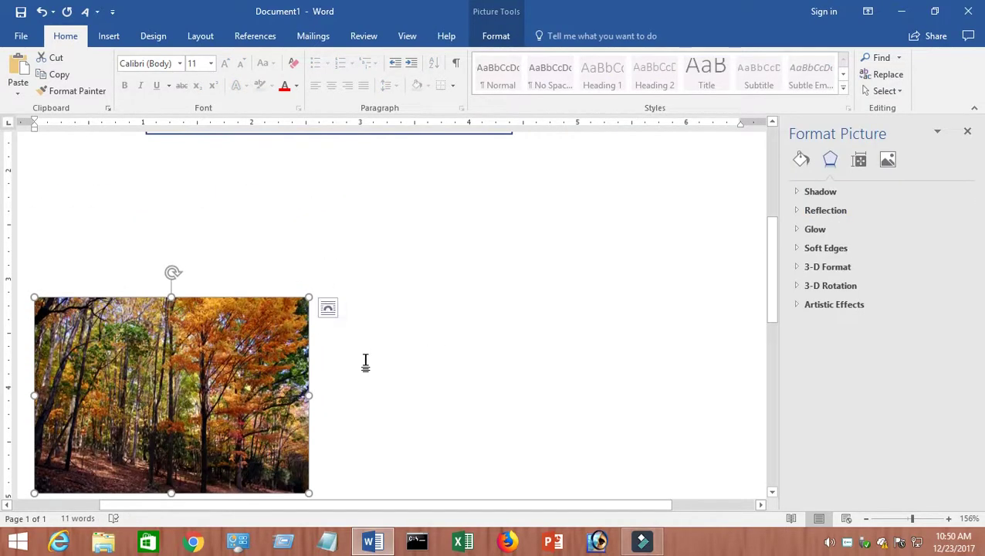
scroll(365, 363, up, 1)
drag(256, 353, 497, 240)
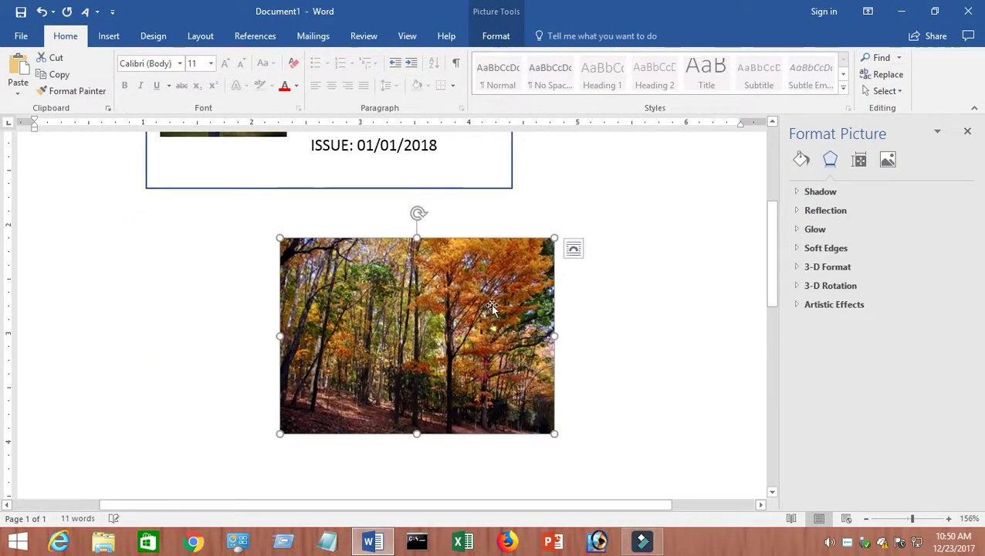
scroll(493, 305, up, 3)
drag(467, 407, 381, 192)
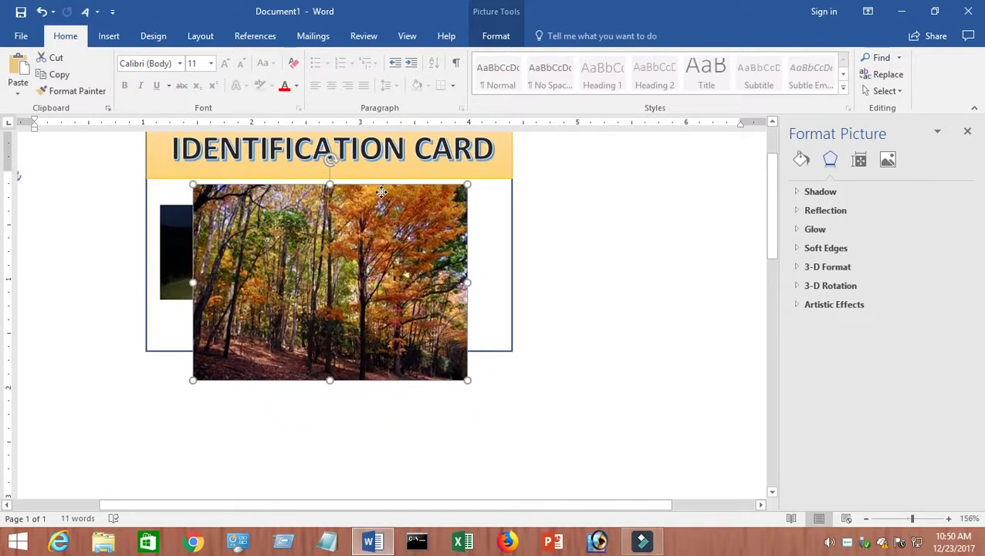